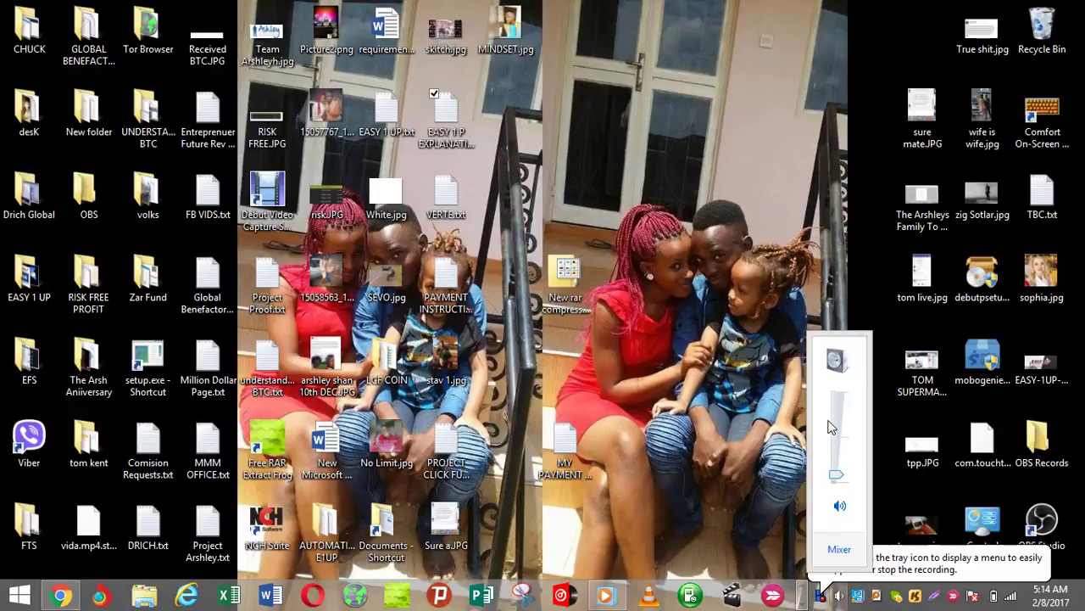
Step: Adjust the speaker volume and show the taskbar's other pinned-app group with the Facebook launcher
drag(841, 461, 837, 392)
click(713, 260)
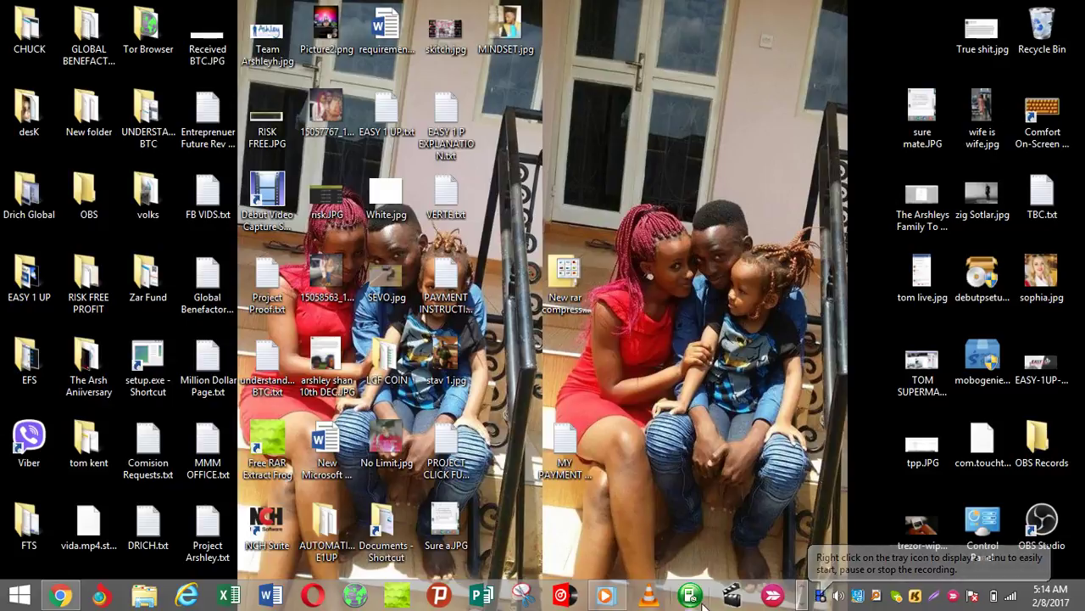
click(801, 595)
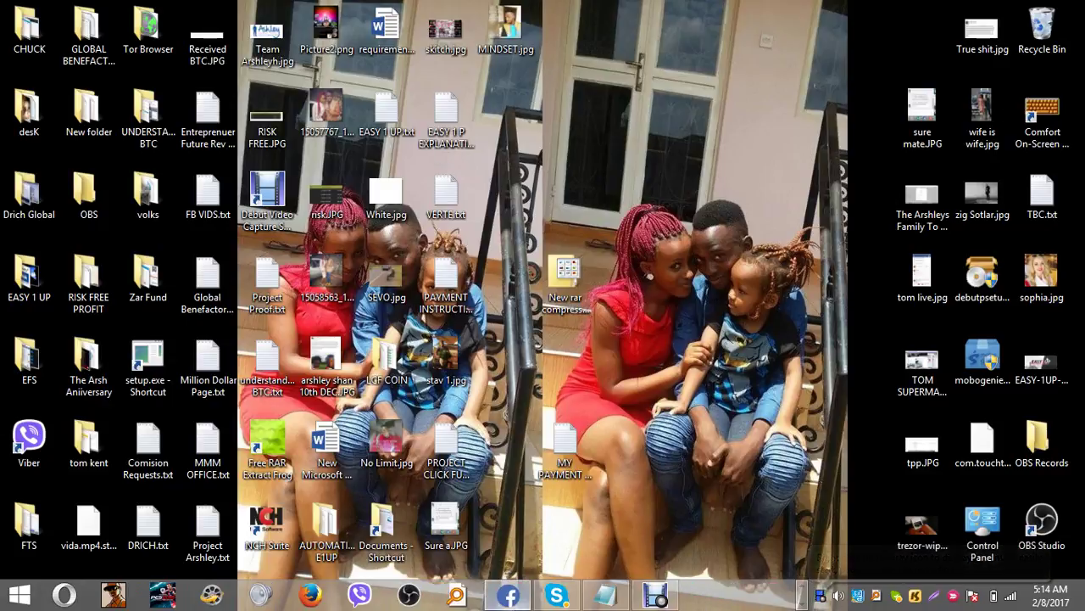
Step: Launch Facebook Automation and open the second account's actions menu
click(507, 595)
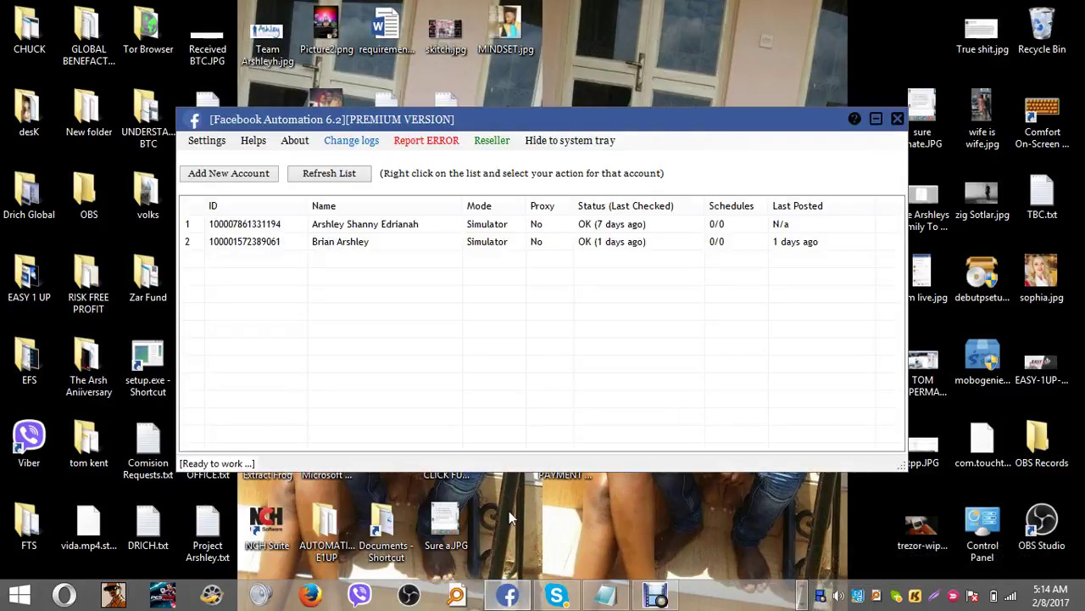
click(345, 245)
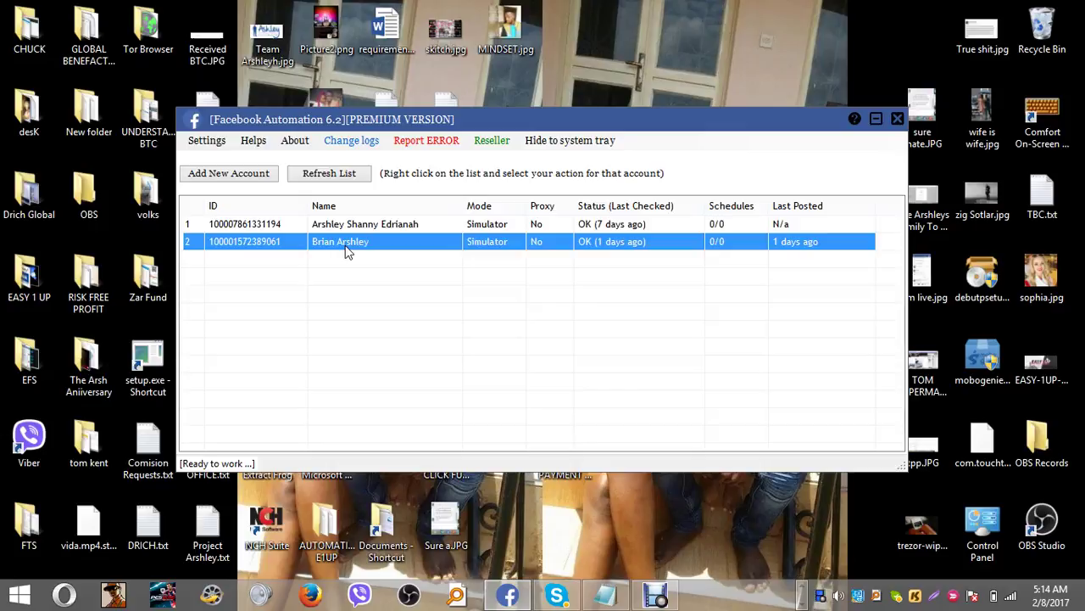
right_click(346, 245)
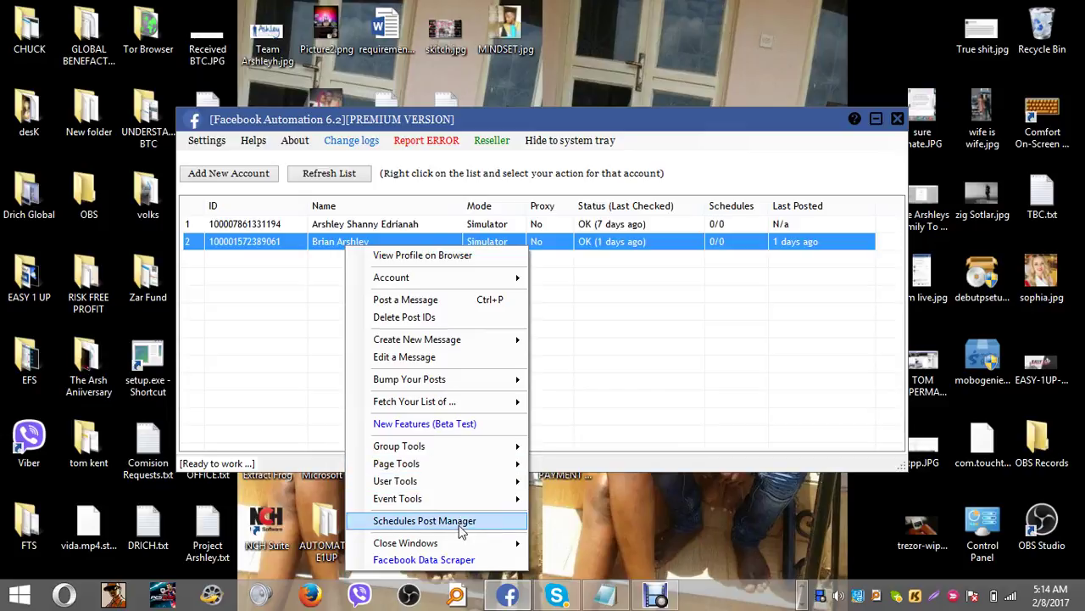
mouse_move(399, 446)
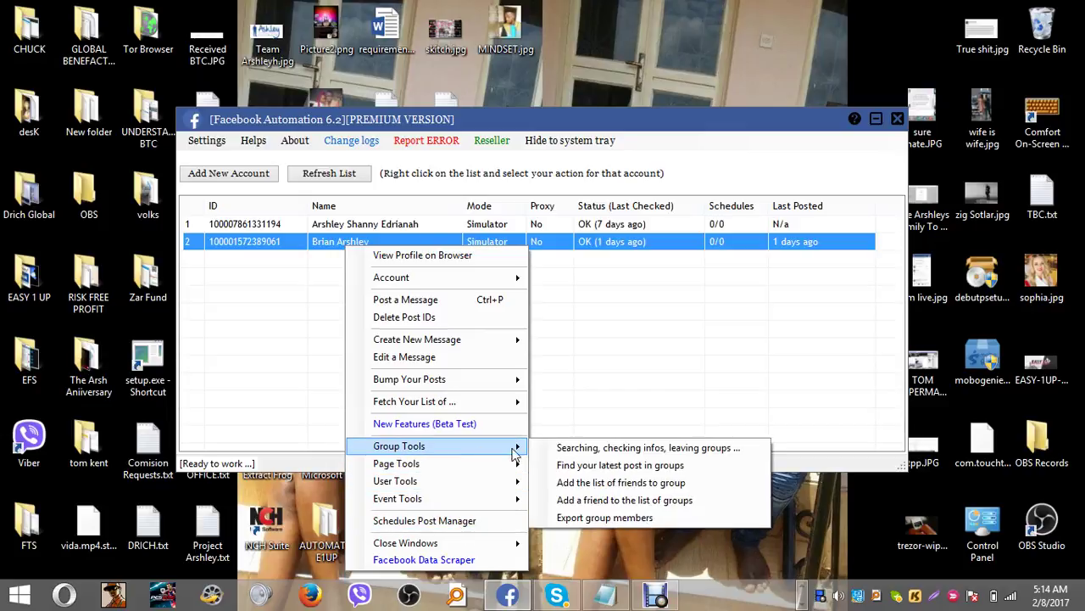
Step: Search groups for the keyword 'Cash Online', returning 165 matches
click(565, 448)
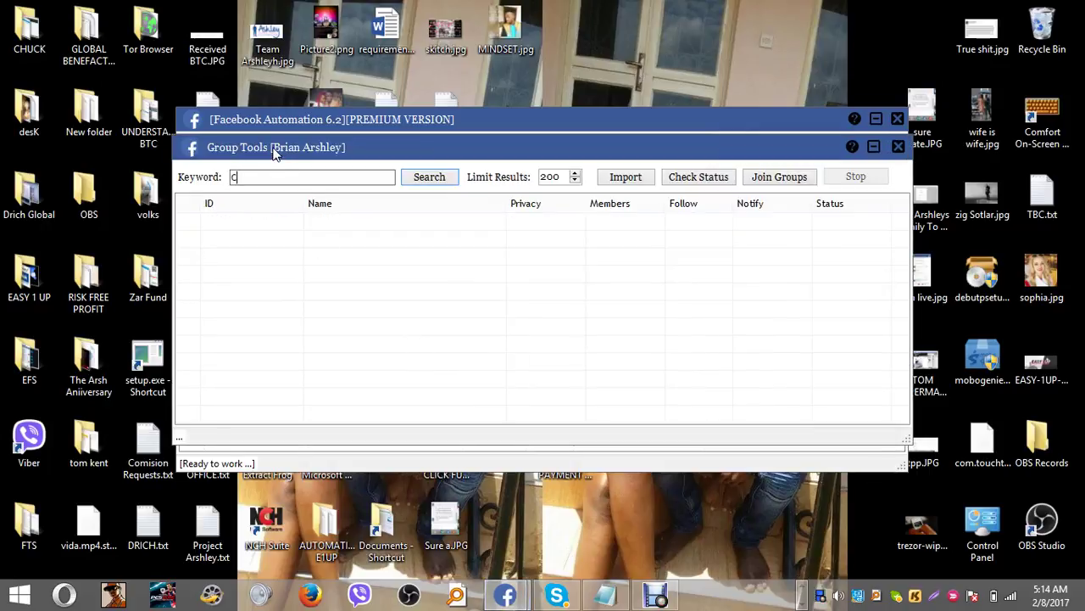
text(ash Onl)
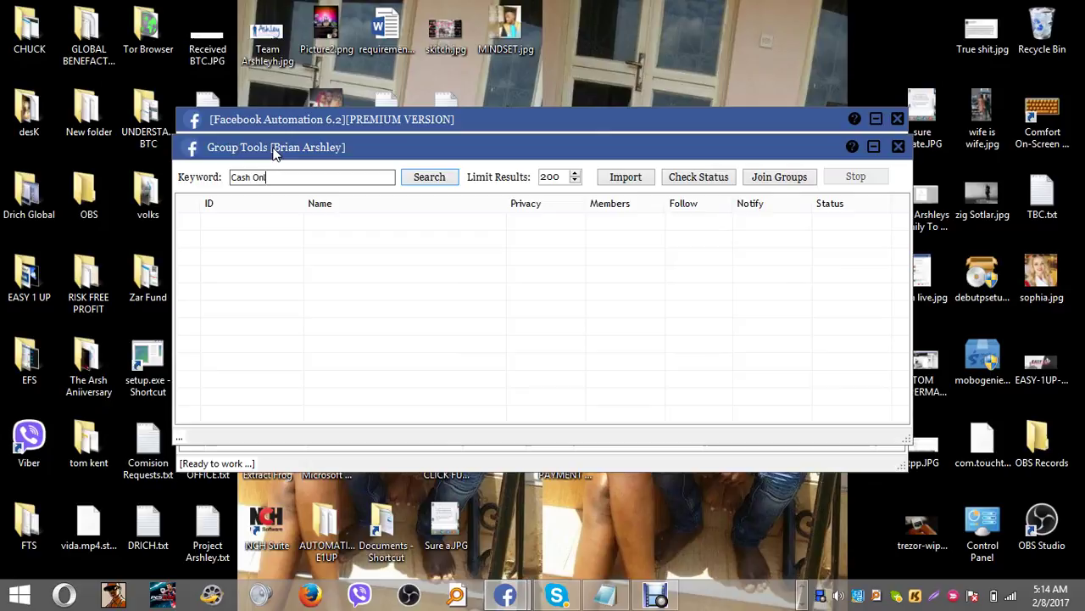
text(ine)
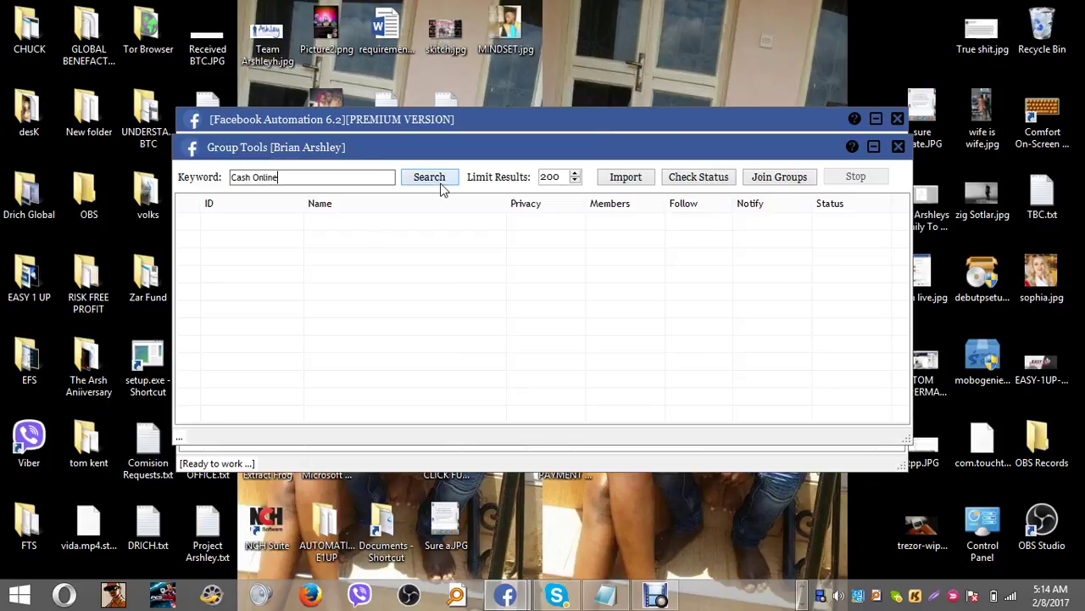
click(440, 185)
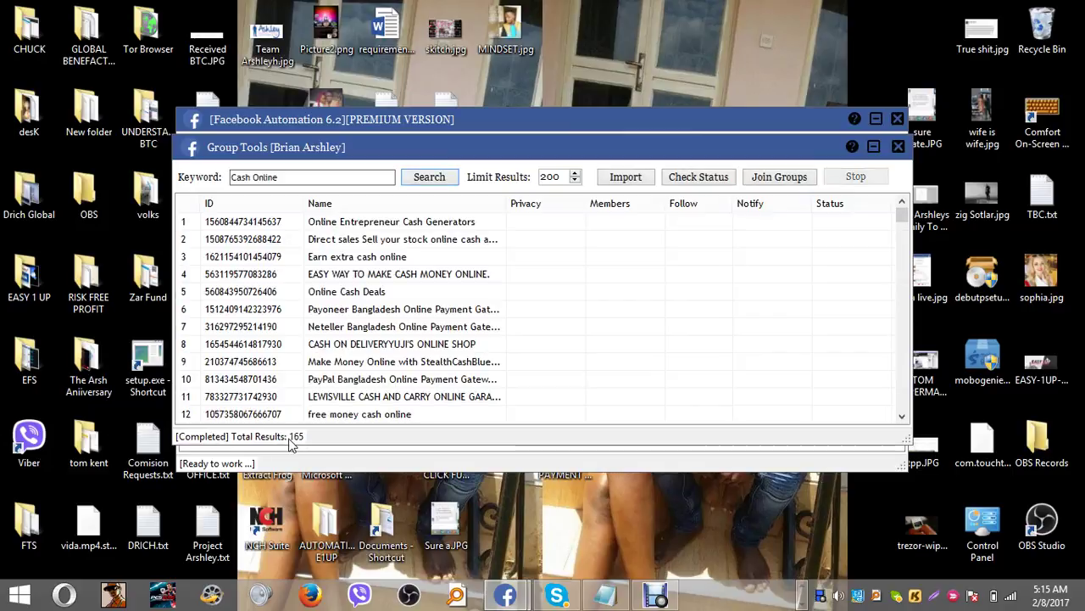
Step: Select the first ten Cash Online results and send join requests to them
click(366, 221)
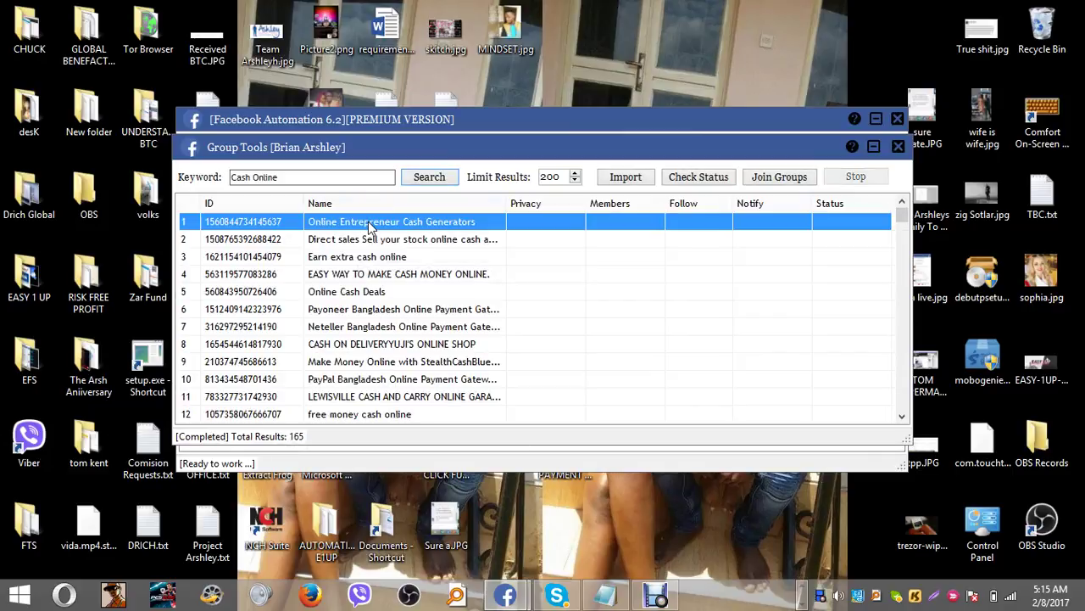
key(shift+Down)
key(shift+Down)
key(shift+Down)
key(shift+Down)
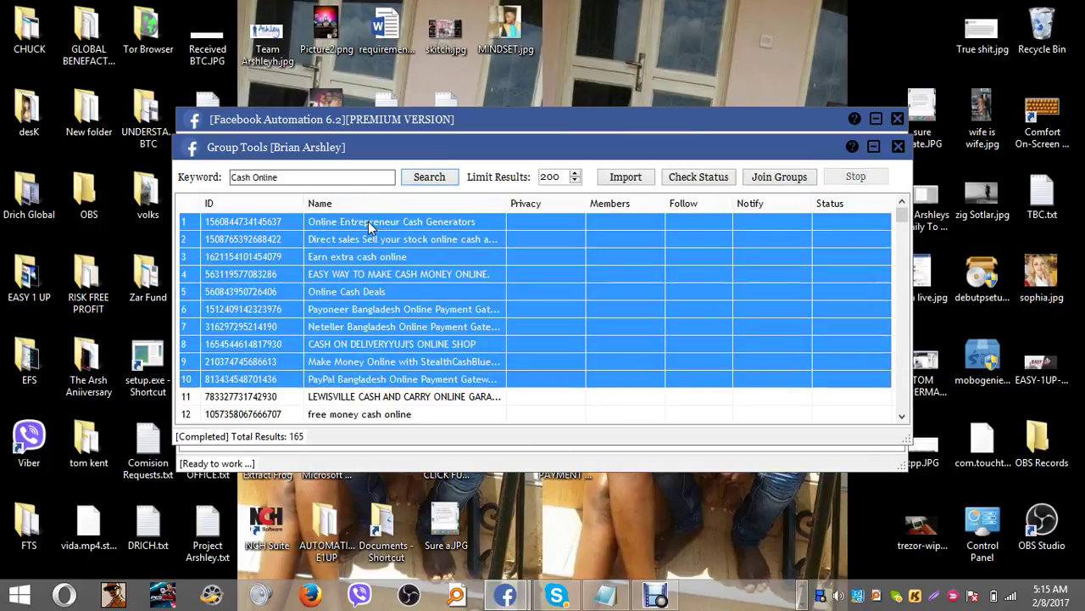
click(770, 188)
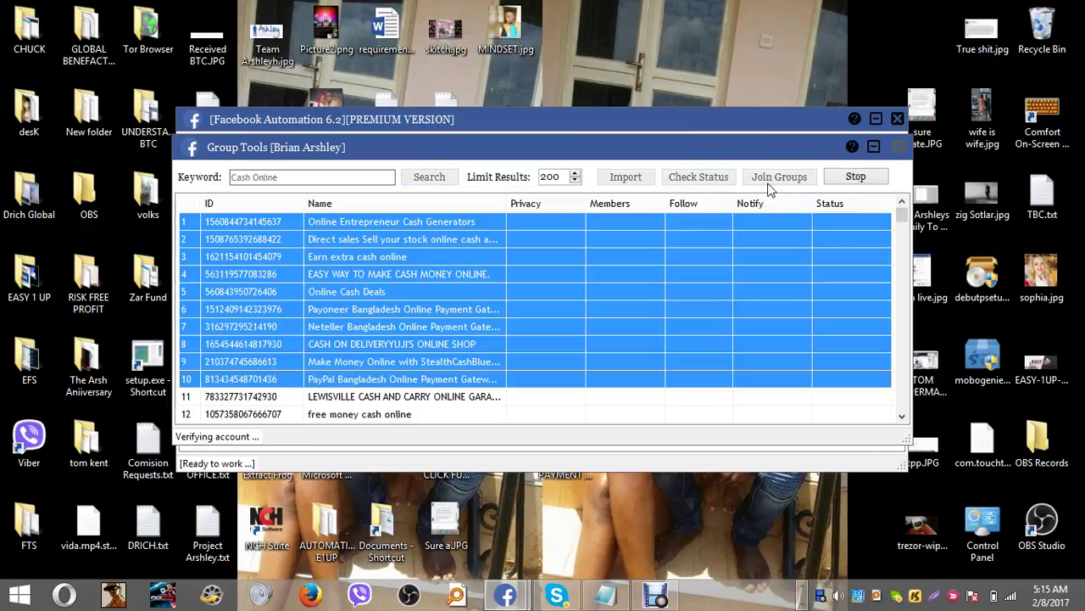
click(858, 301)
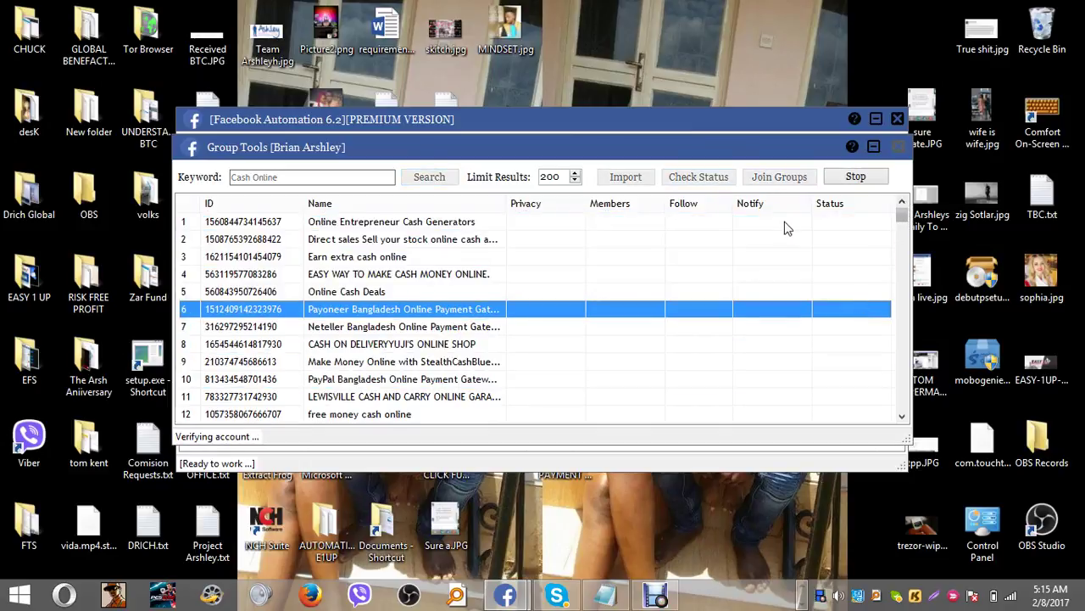
click(848, 222)
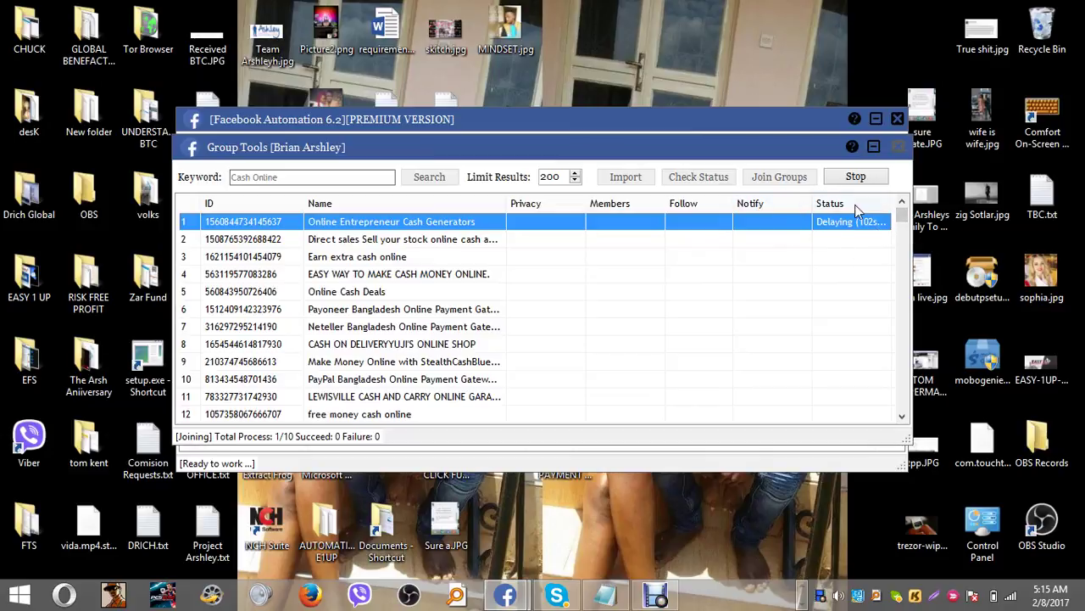
click(855, 177)
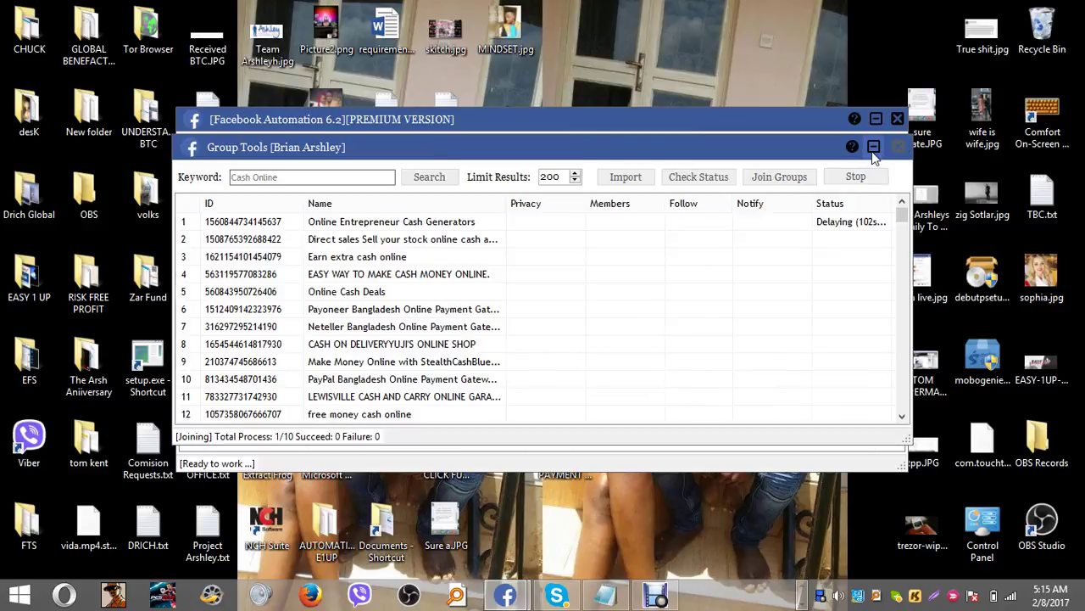
click(900, 147)
Step: Fetch the second account's joined groups list, loading 4,999 groups
right_click(416, 246)
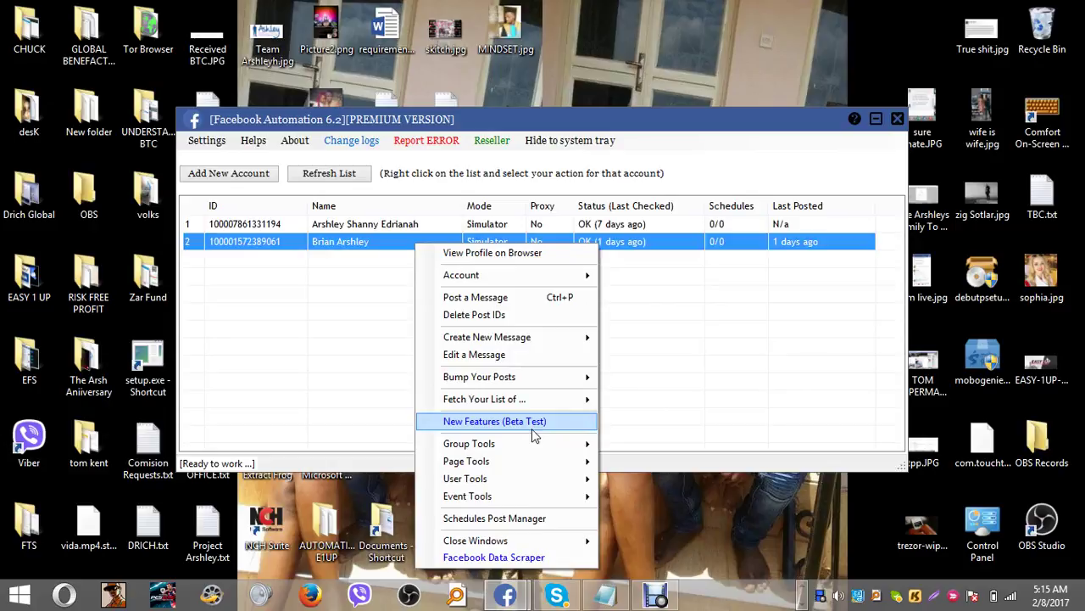
click(645, 400)
click(339, 193)
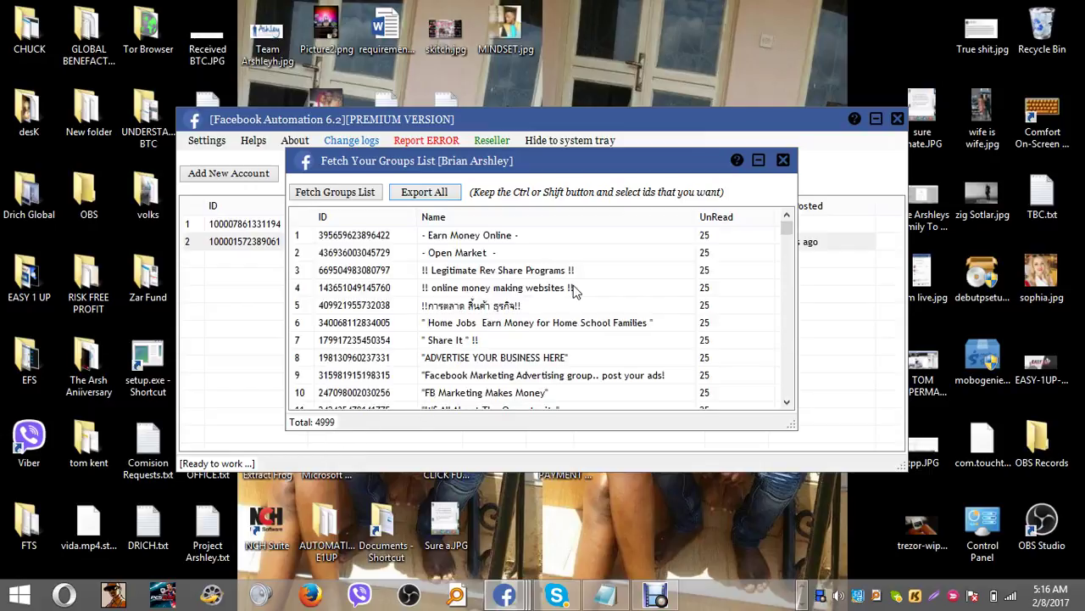
Step: Move down the fetched groups list with the arrow keys
click(618, 227)
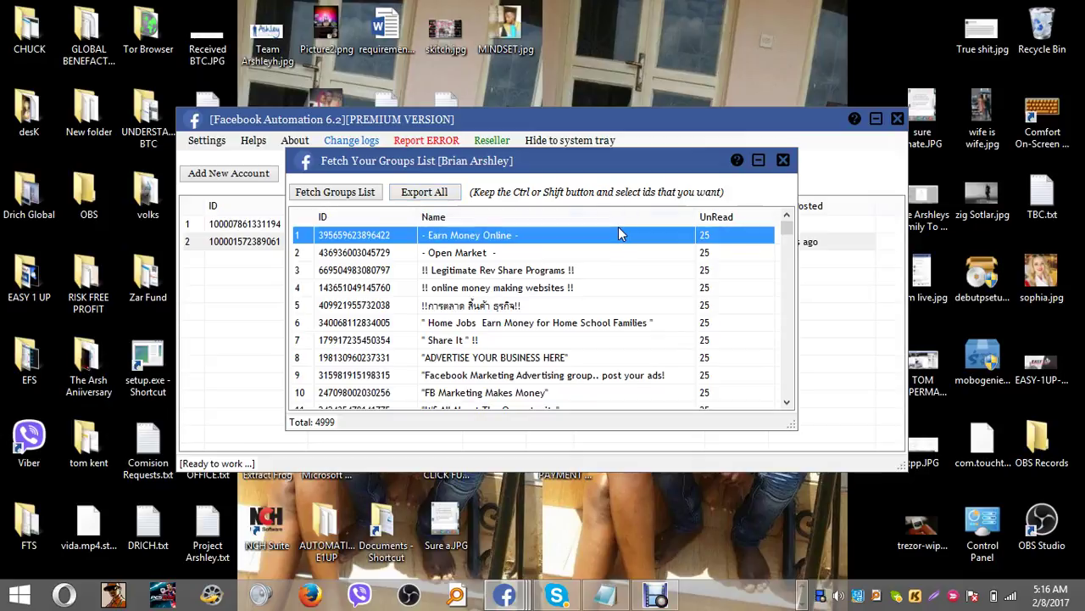
key(Down)
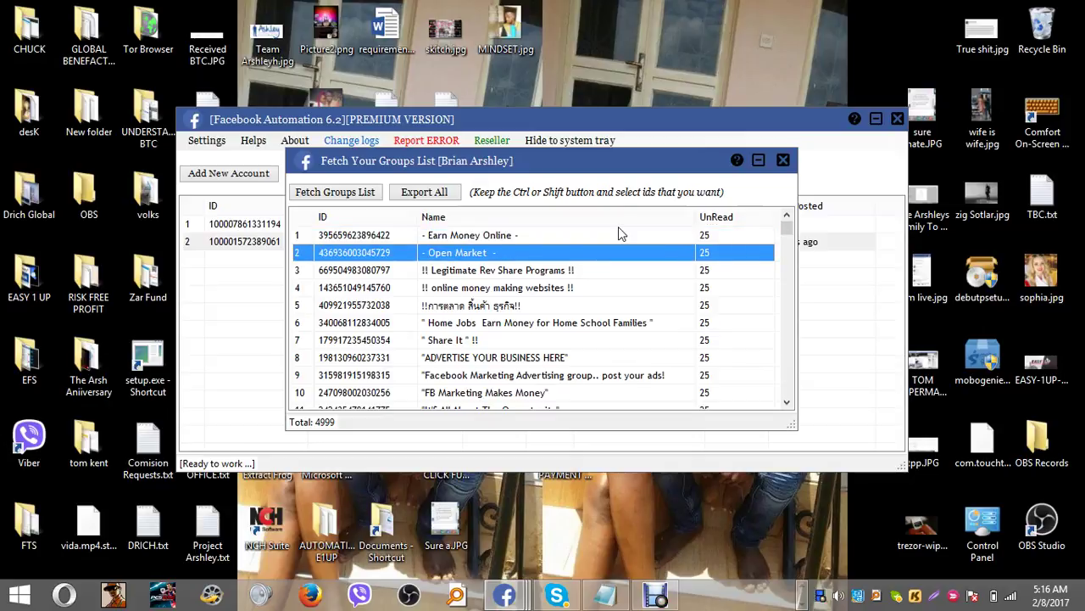
key(Down)
key(Down)
key(Down)
key(Down)
key(Down)
key(Down)
key(Down)
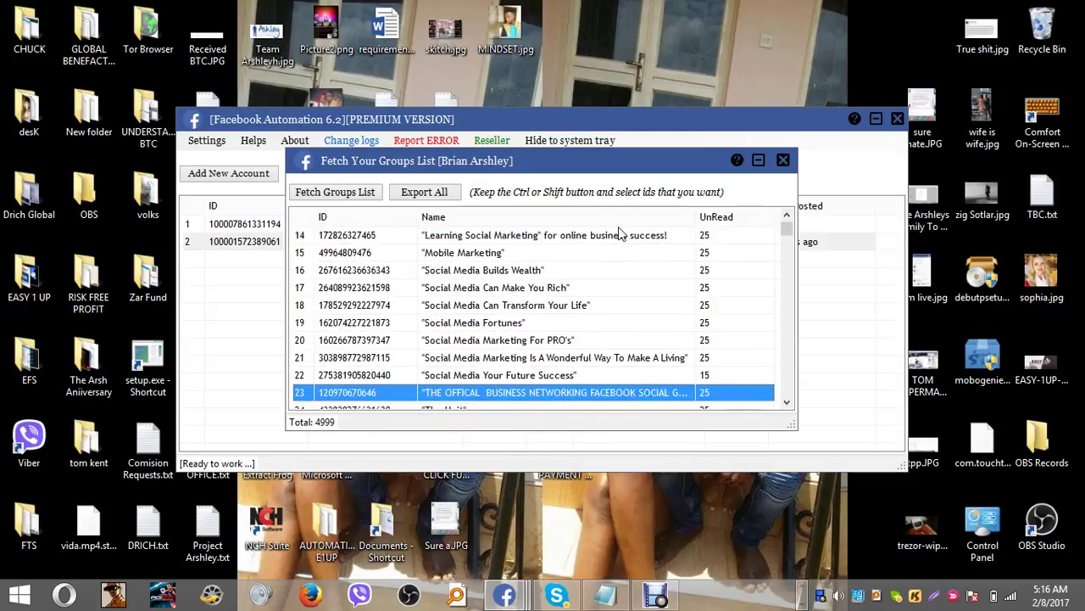
key(Down)
key(Down)
key(Down)
key(Down)
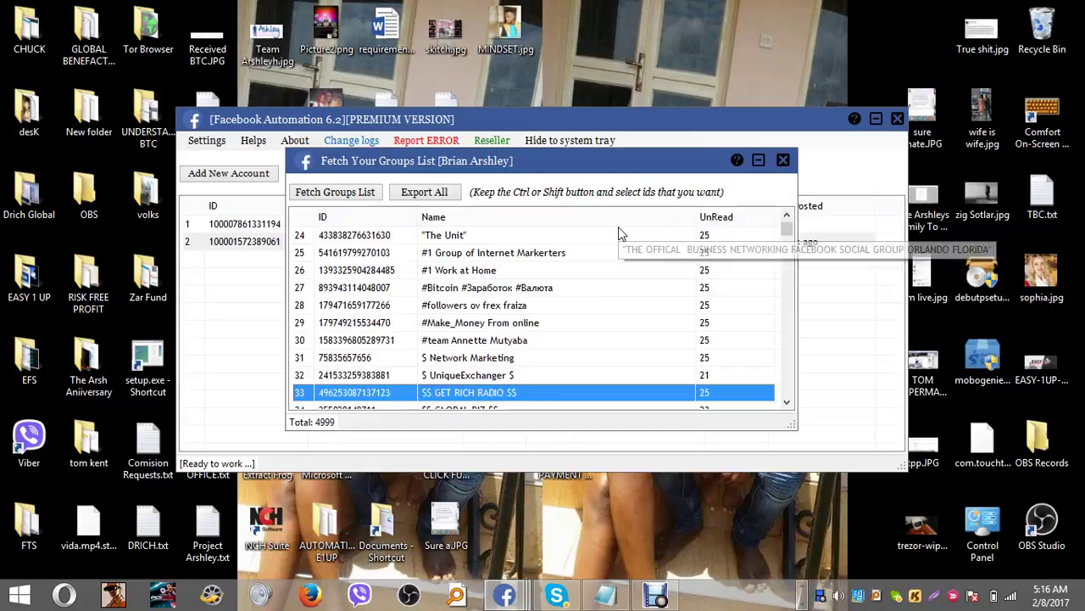
key(Down)
key(Down)
key(Down)
key(Down)
key(Down)
key(Down)
key(Down)
key(Down)
key(Down)
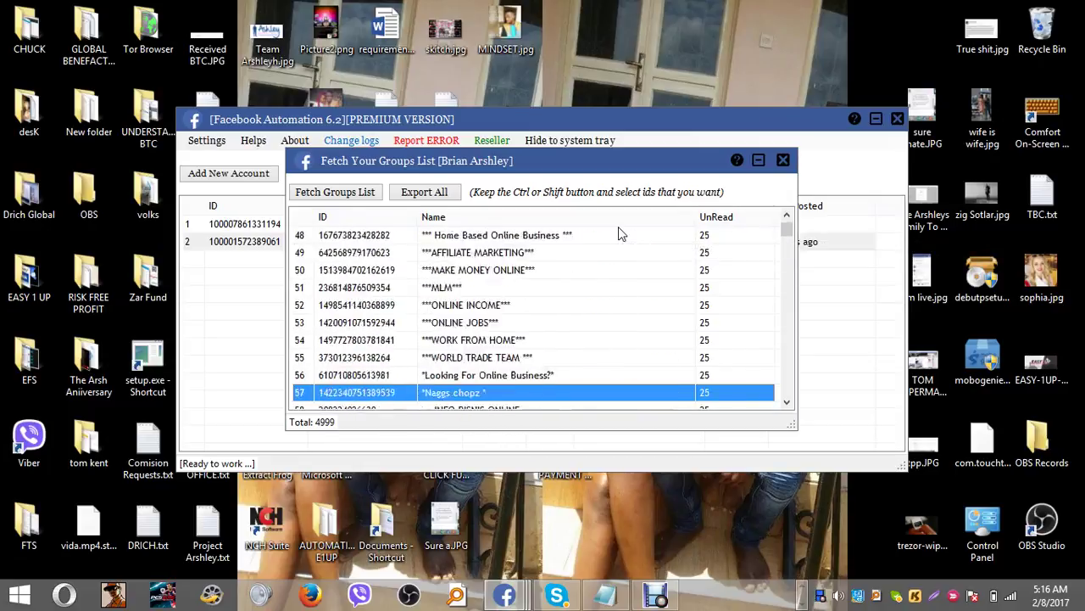
key(Down)
key(Down)
key(Down)
key(Down)
key(Down)
key(Down)
key(Down)
key(Down)
key(Down)
key(Down)
key(Down)
key(Down)
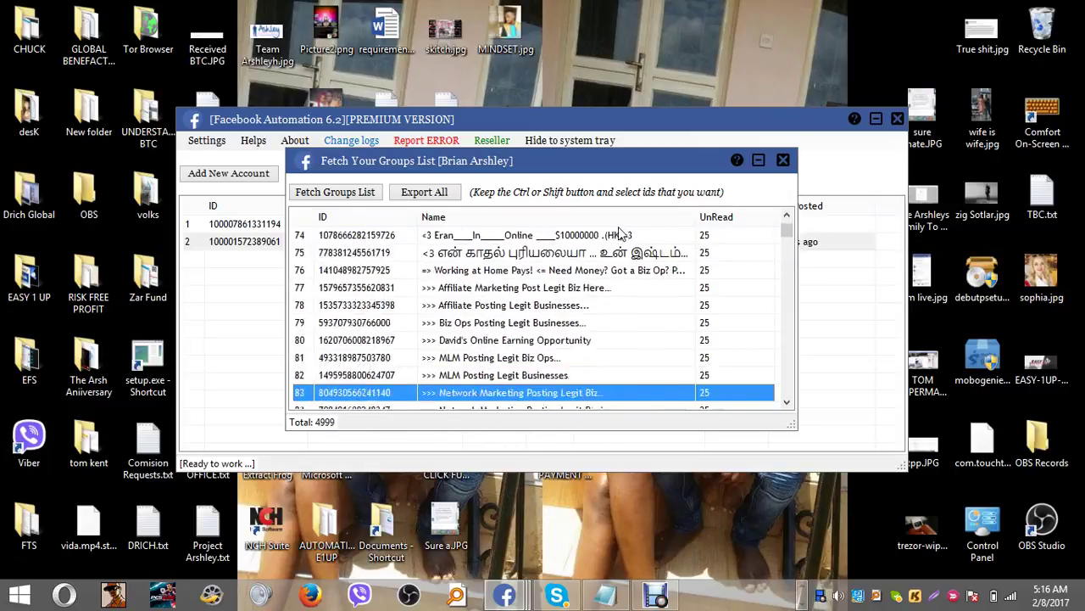
key(Down)
key(Down)
key(Down)
key(Down)
key(Down)
key(Down)
key(Down)
key(Down)
key(Down)
key(Down)
key(Down)
key(Down)
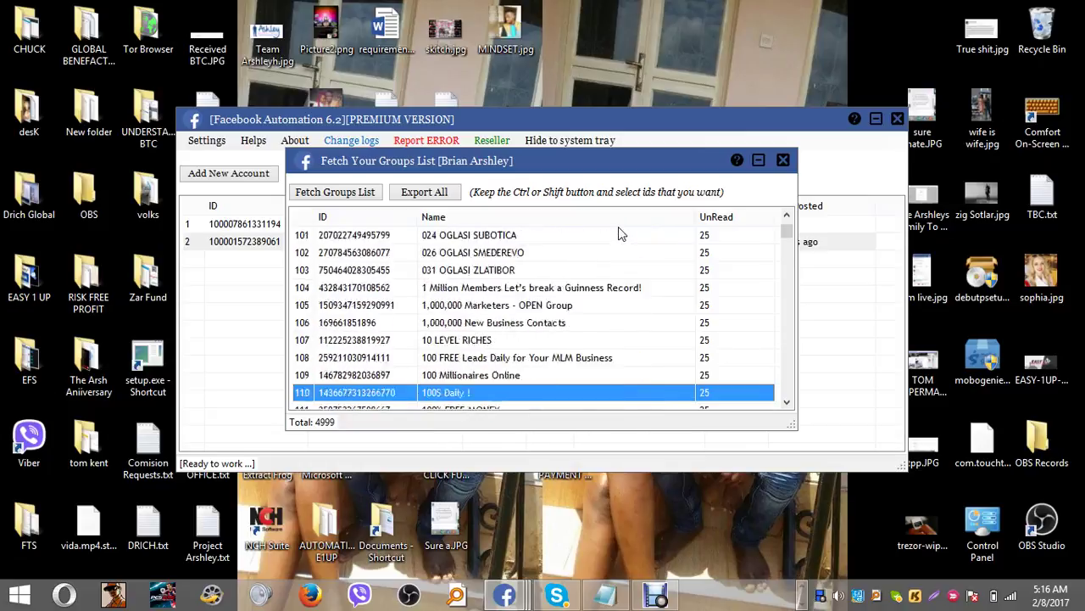
key(Down)
key(Down)
key(Down)
key(Down)
key(Down)
key(Down)
key(Down)
key(Down)
key(Down)
key(Down)
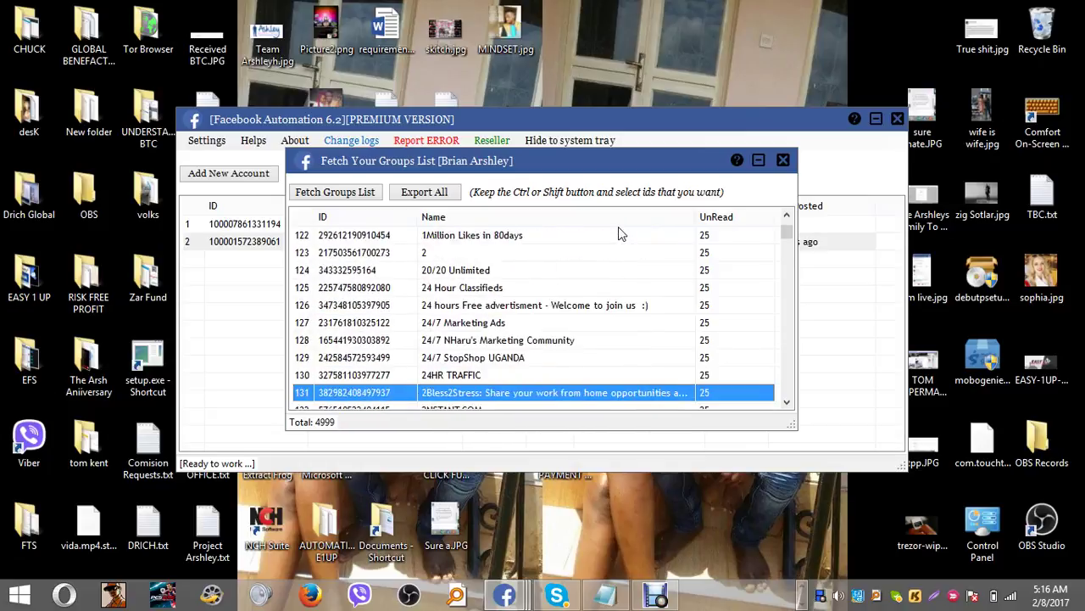
key(Down)
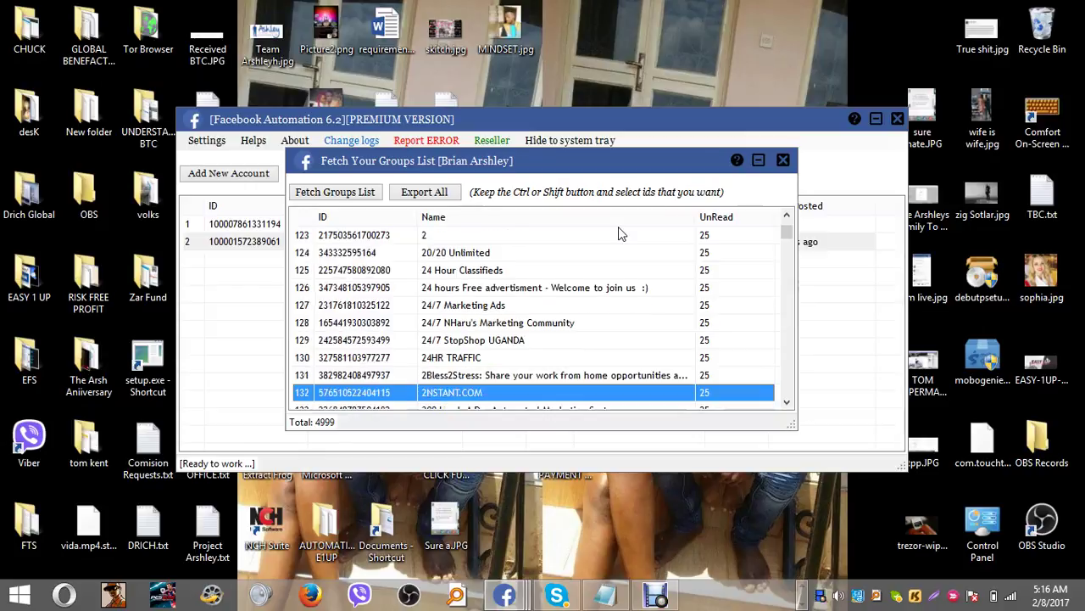
key(Down)
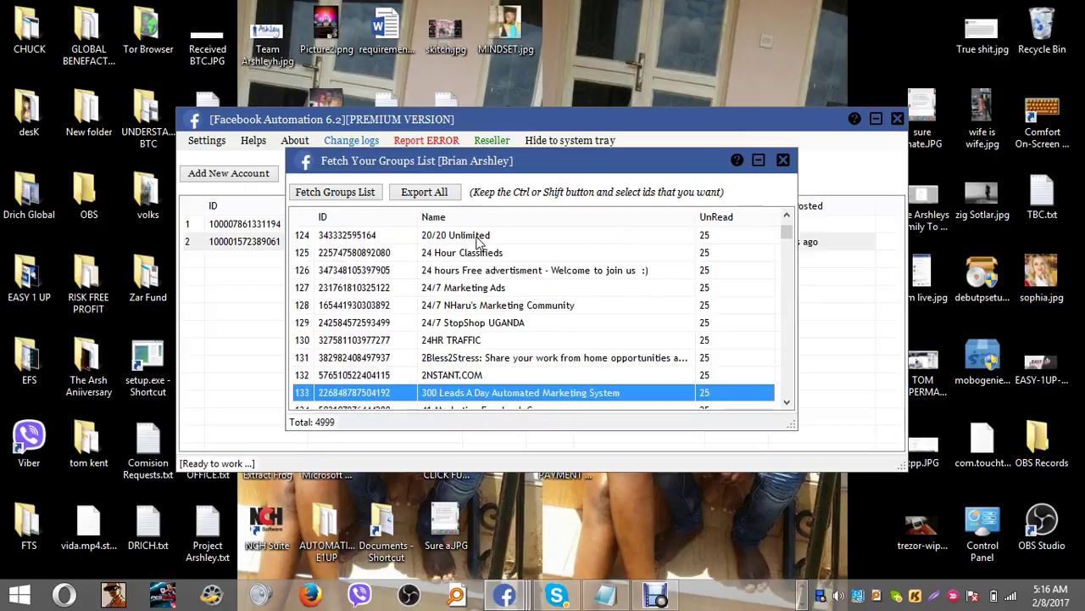
Step: Select the four target groups, Abundance Ads through aDailyCash
click(461, 256)
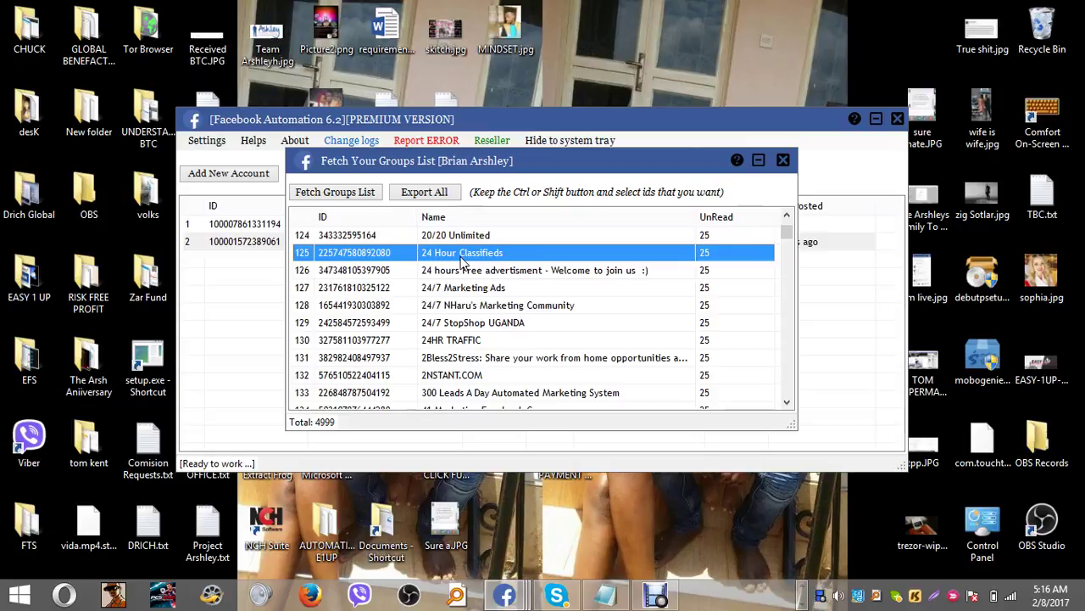
key(shift+Down)
key(shift+Down)
key(shift+Down)
key(shift+Down)
key(shift+Down)
key(shift+Down)
key(shift+Down)
key(shift+Down)
key(shift+Down)
key(shift+Down)
key(shift+Down)
key(shift+Down)
key(shift+Down)
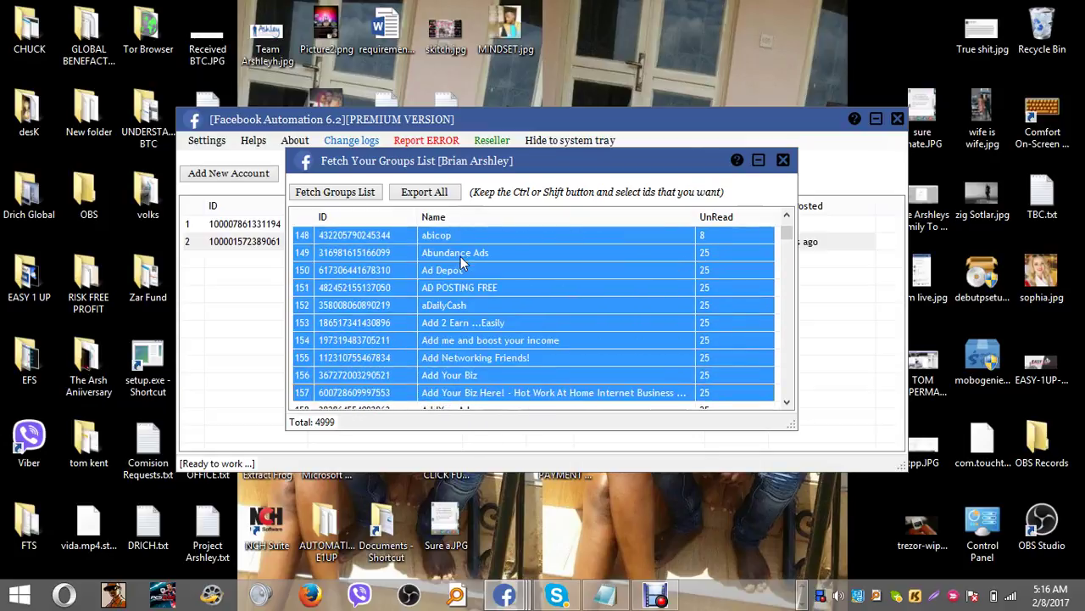
key(shift+Down)
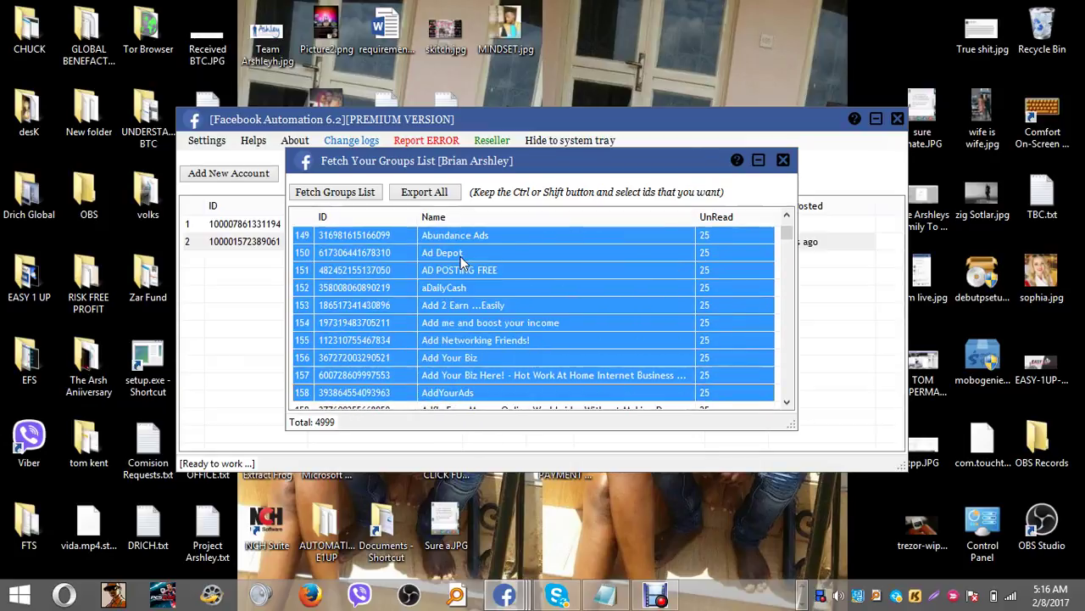
key(shift+Up)
key(shift+Up)
key(shift+Up)
key(shift+Up)
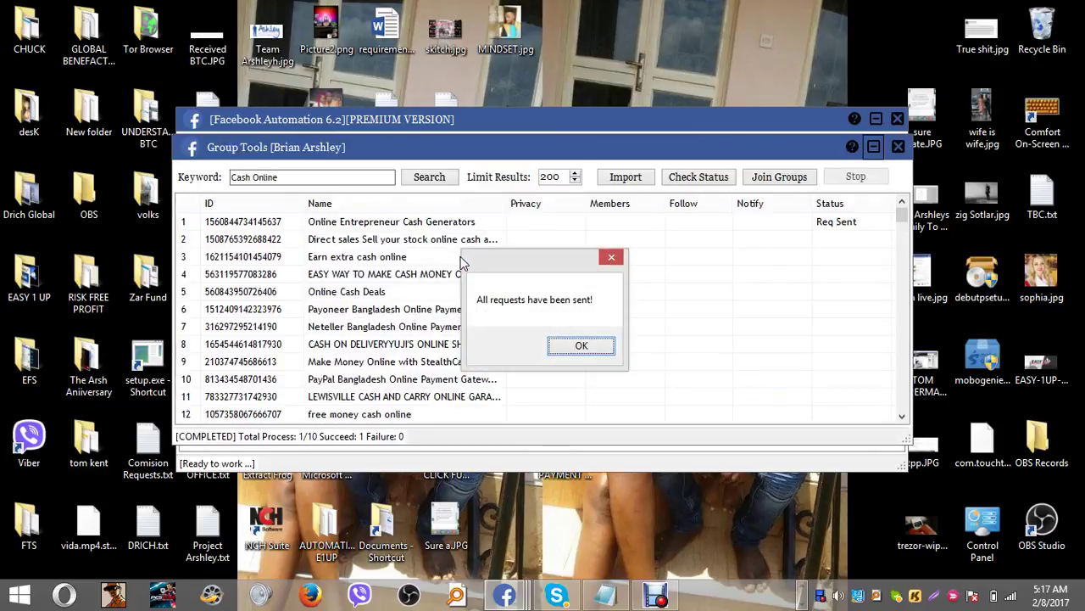
Step: Export the four selected group IDs and confirm the export notice
click(573, 341)
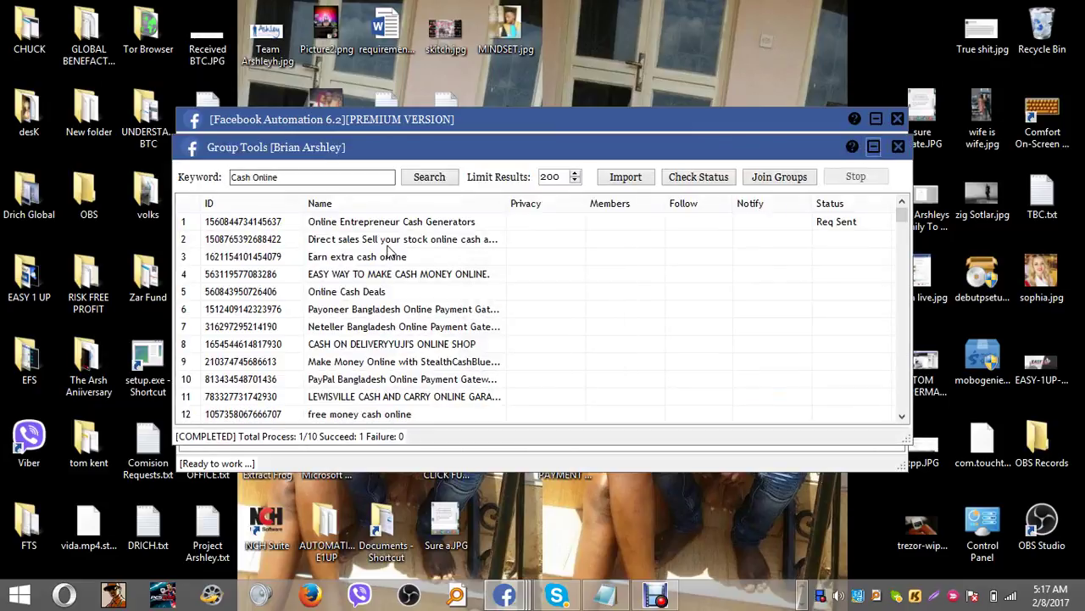
click(898, 147)
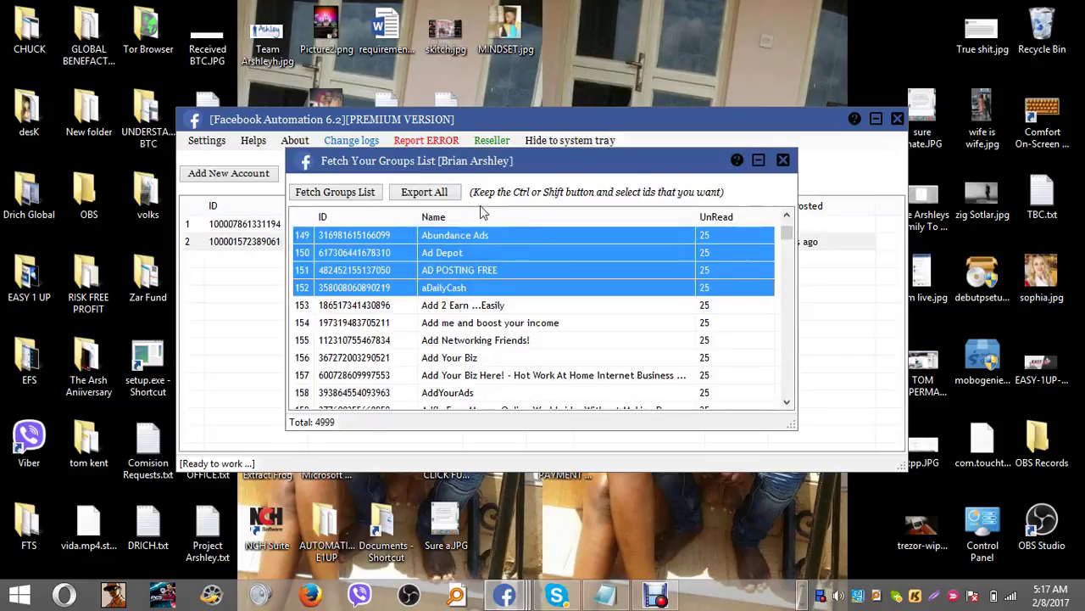
right_click(431, 251)
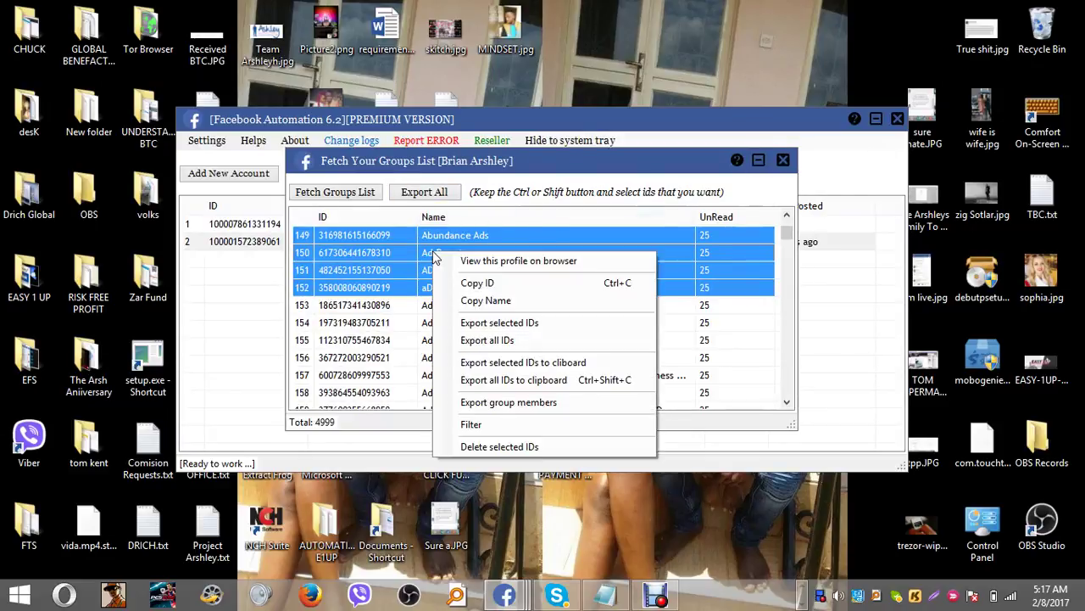
click(529, 364)
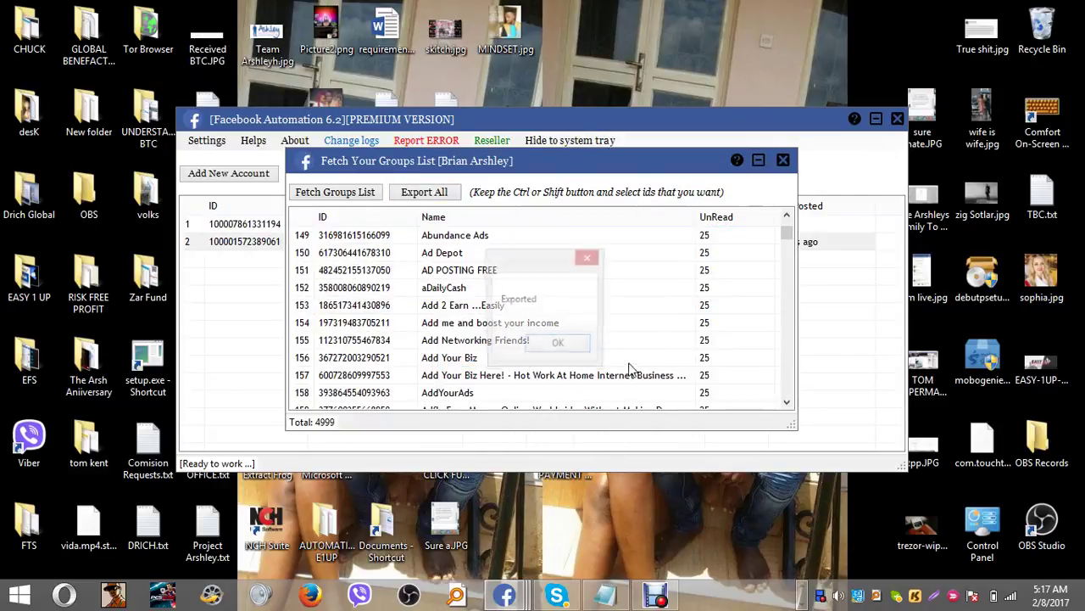
click(558, 346)
Step: Open Post a Message for the second account and import the 28 exported group IDs
click(783, 160)
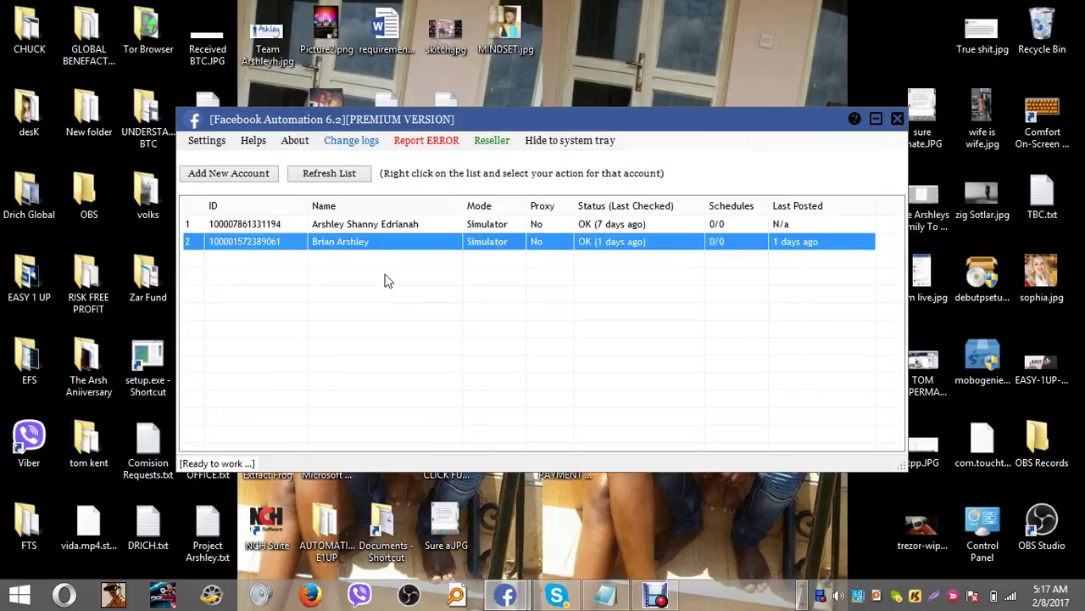
right_click(379, 242)
click(454, 311)
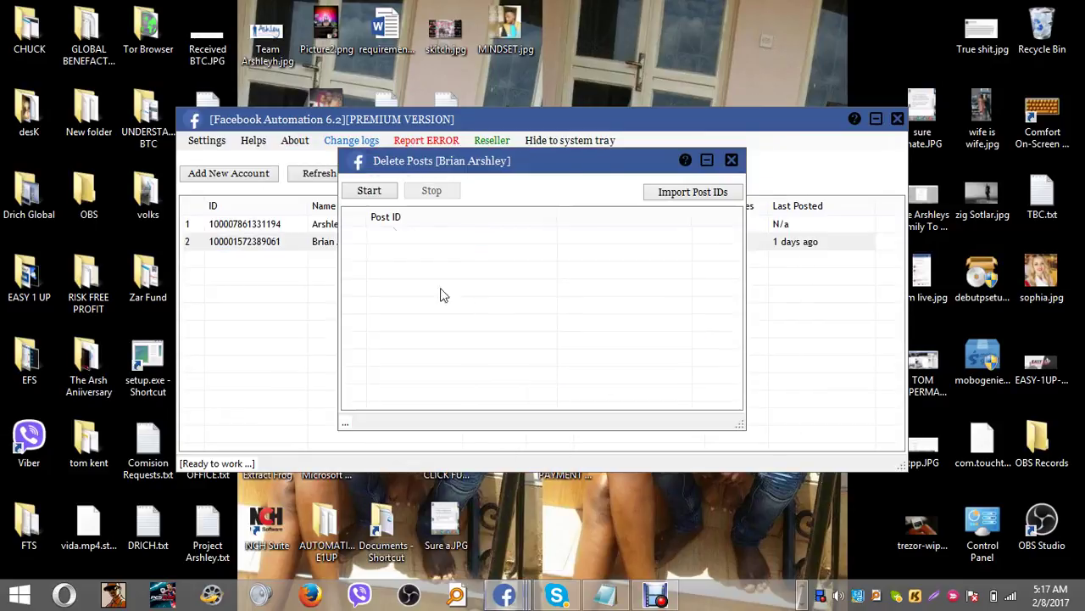
click(731, 160)
right_click(352, 247)
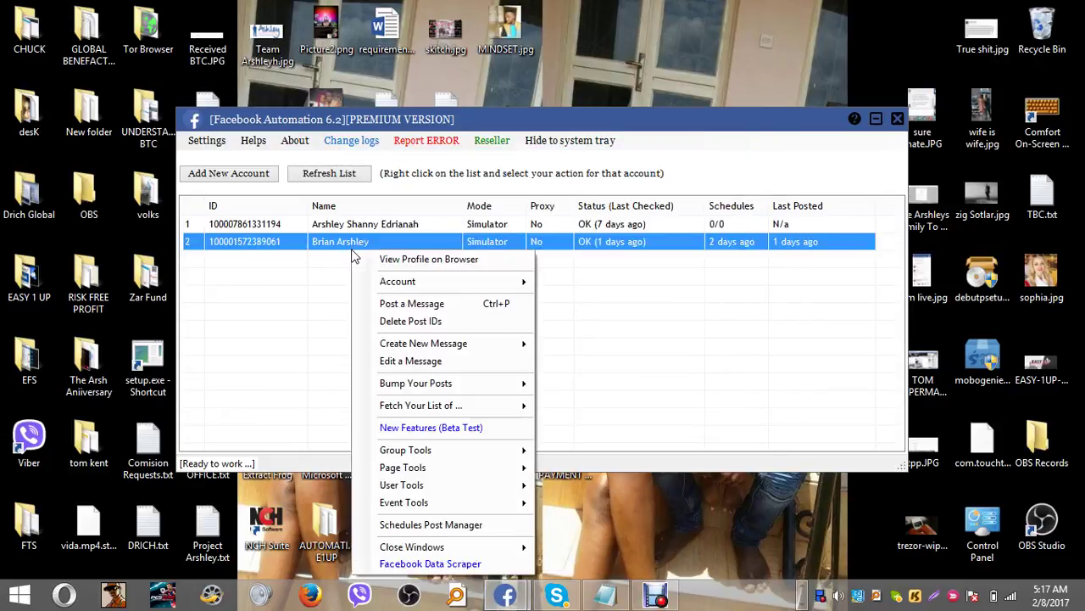
click(414, 304)
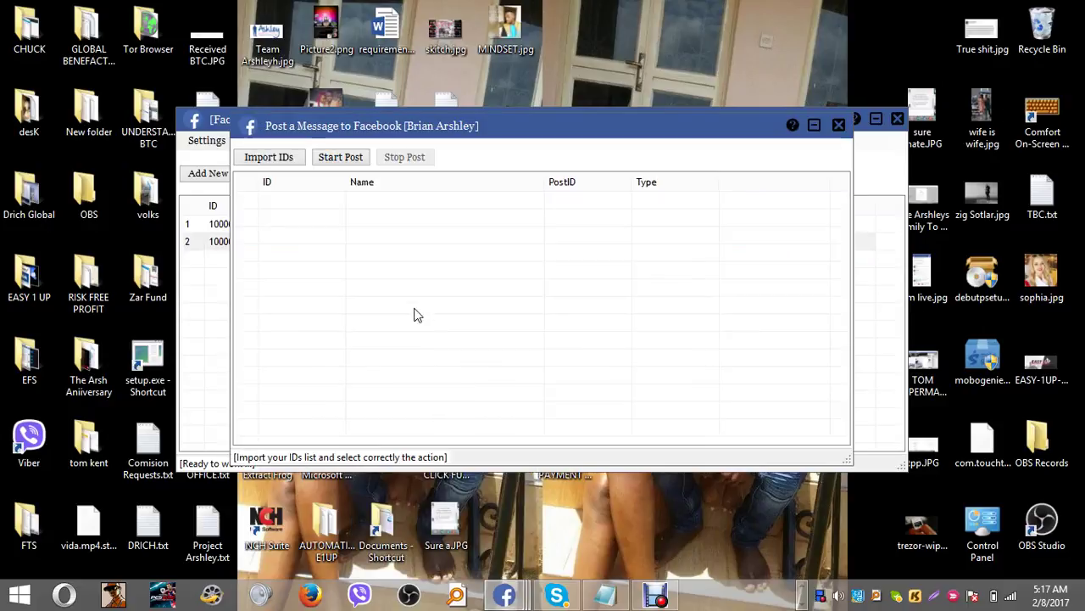
right_click(328, 218)
click(408, 479)
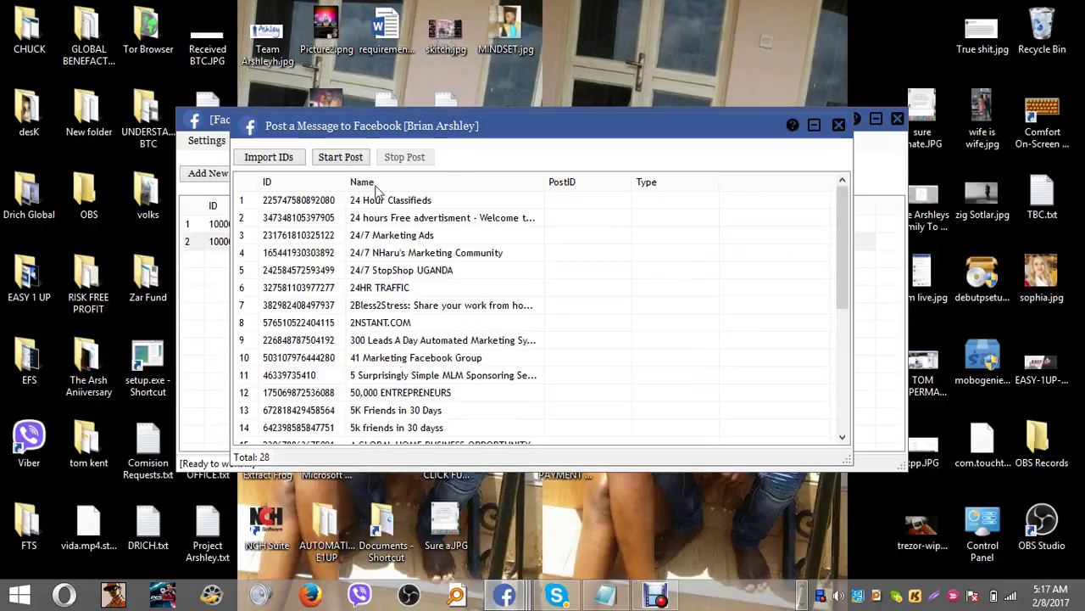
Step: Select the first twenty groups in the posting list
click(383, 200)
key(shift+Down)
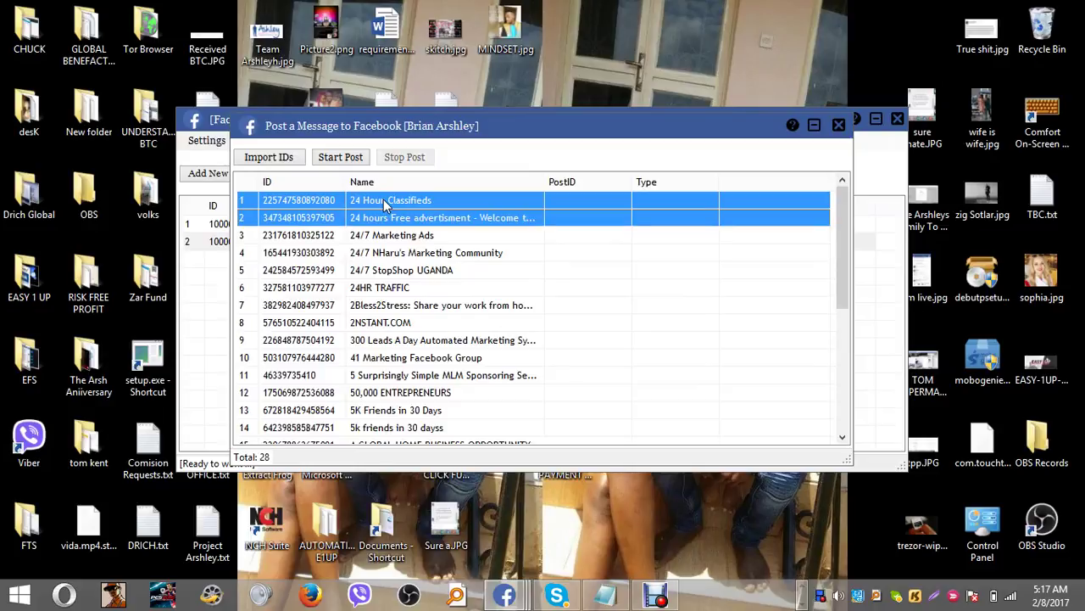
key(shift+Down)
key(shift+Down)
key(shift+Down)
key(shift+Down)
key(shift+Down)
key(shift+Down)
key(shift+Down)
key(shift+Down)
key(shift+Down)
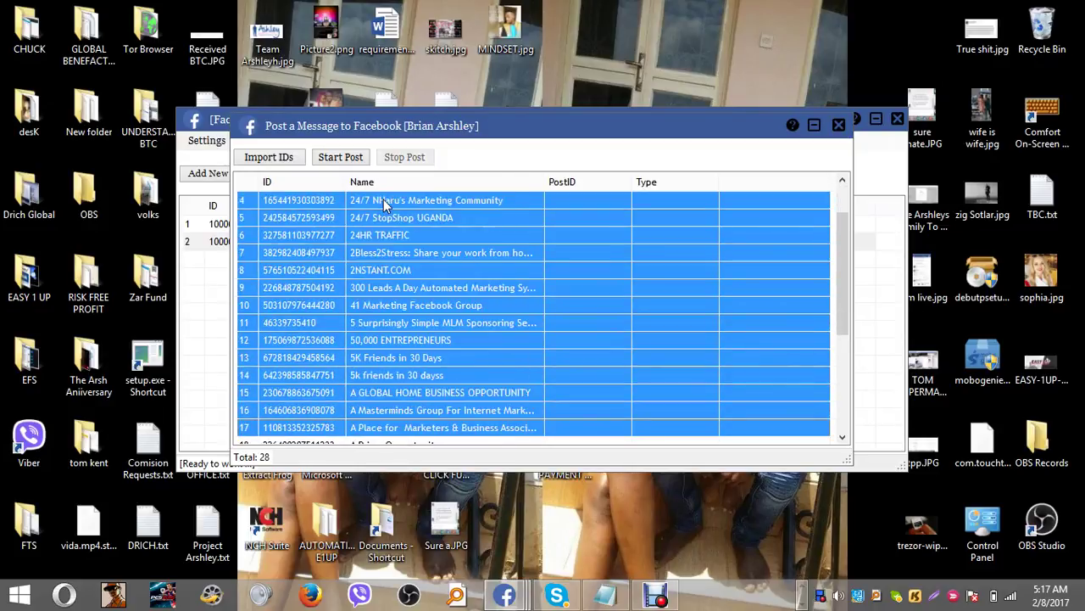
key(shift+Down)
key(shift+Down)
key(shift+Down)
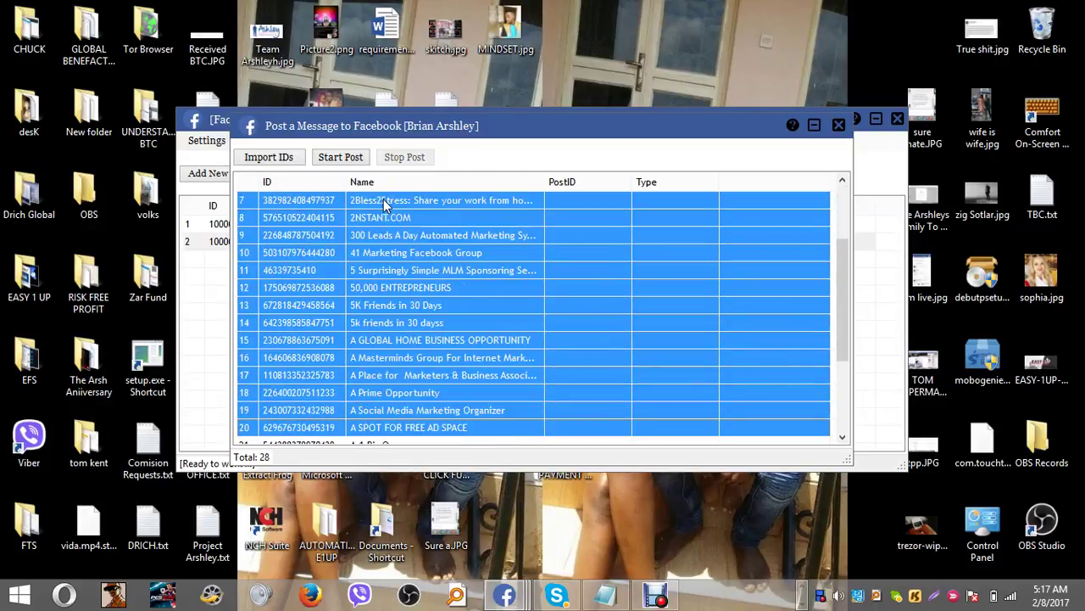
Step: Review the photo post ad and send it to the twenty selected groups
click(343, 157)
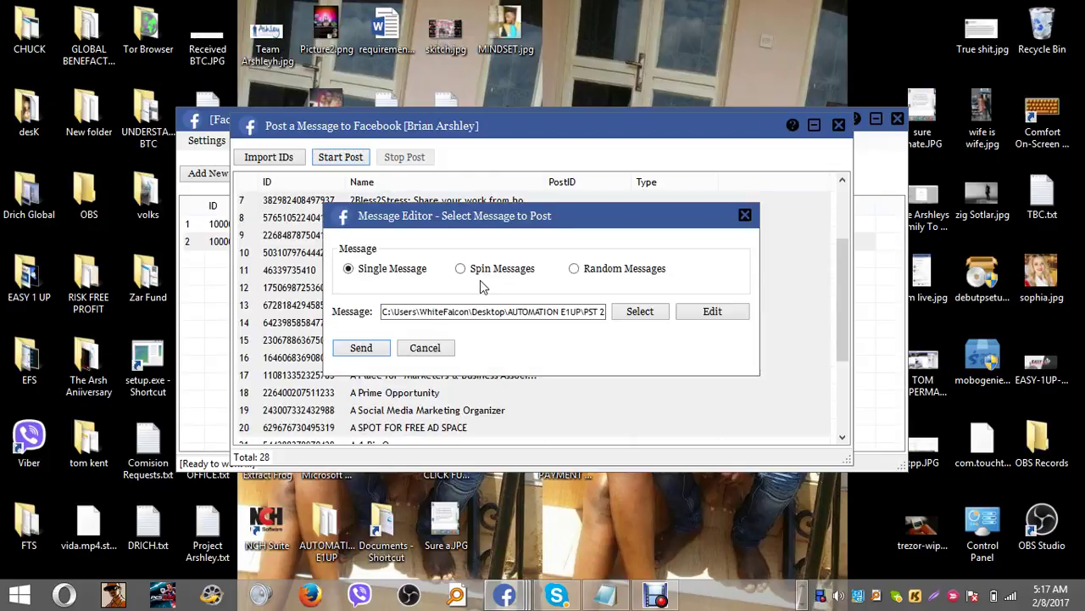
click(712, 314)
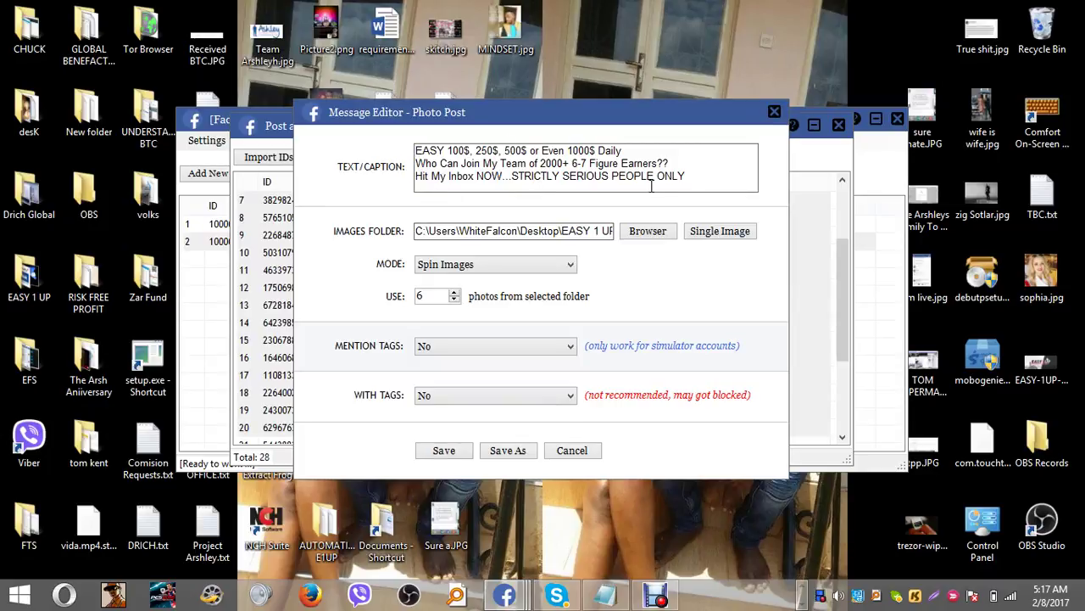
click(717, 234)
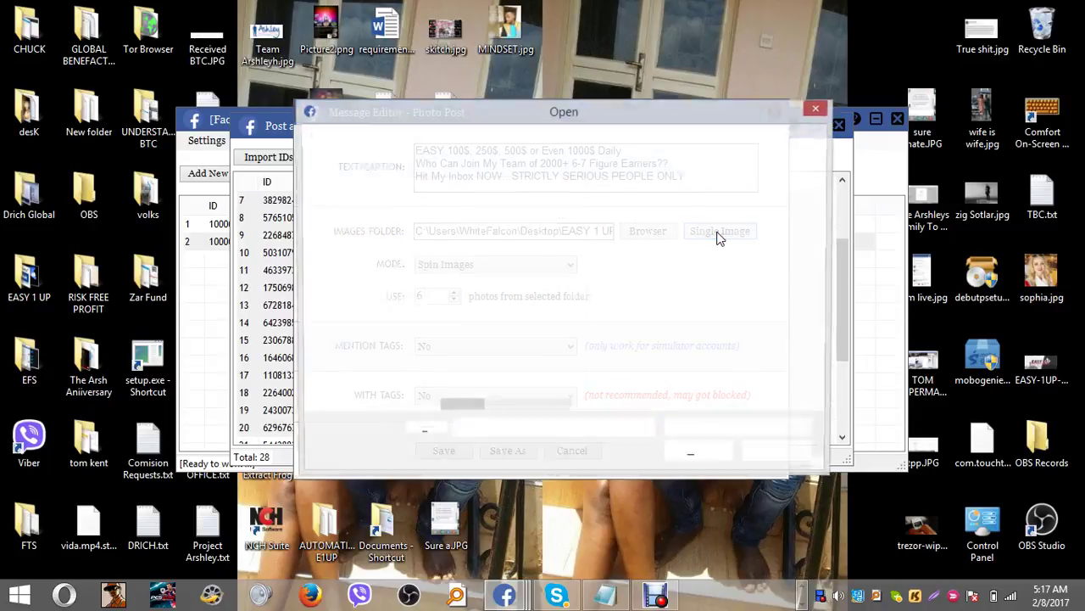
click(818, 107)
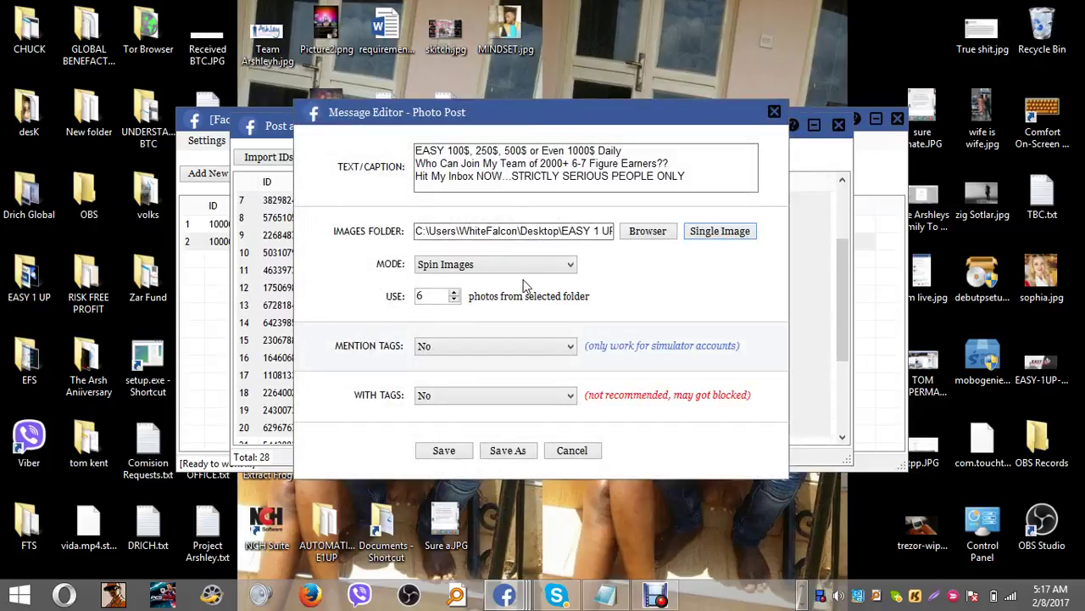
click(440, 454)
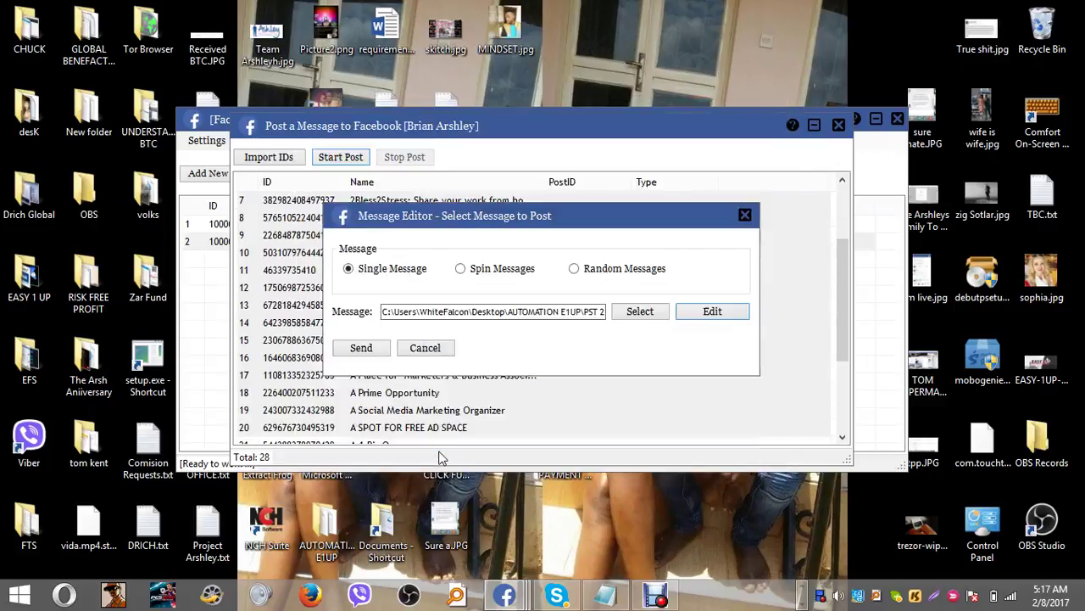
click(361, 349)
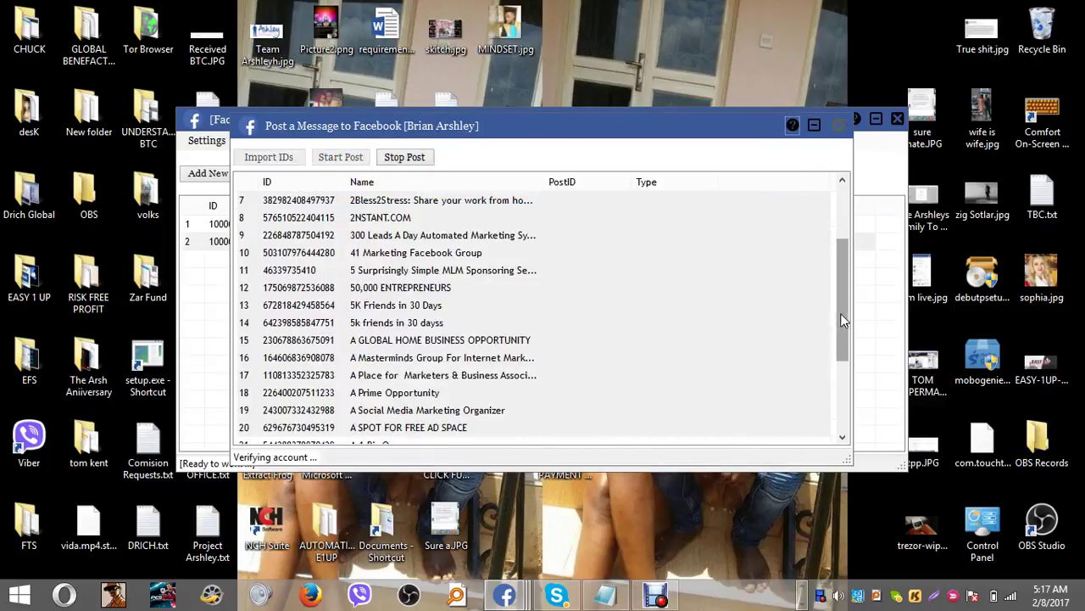
drag(840, 313, 837, 244)
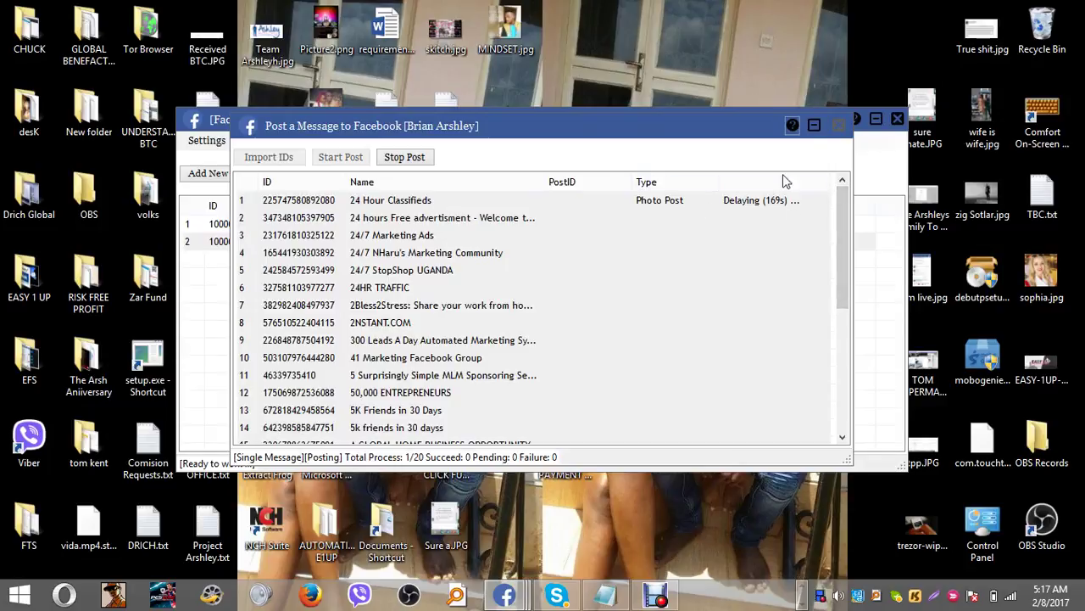
Step: In Chrome's Facebook tab, open the Messenger conversation that replied No
key(alt+Tab)
key(alt+Tab)
key(alt+Tab)
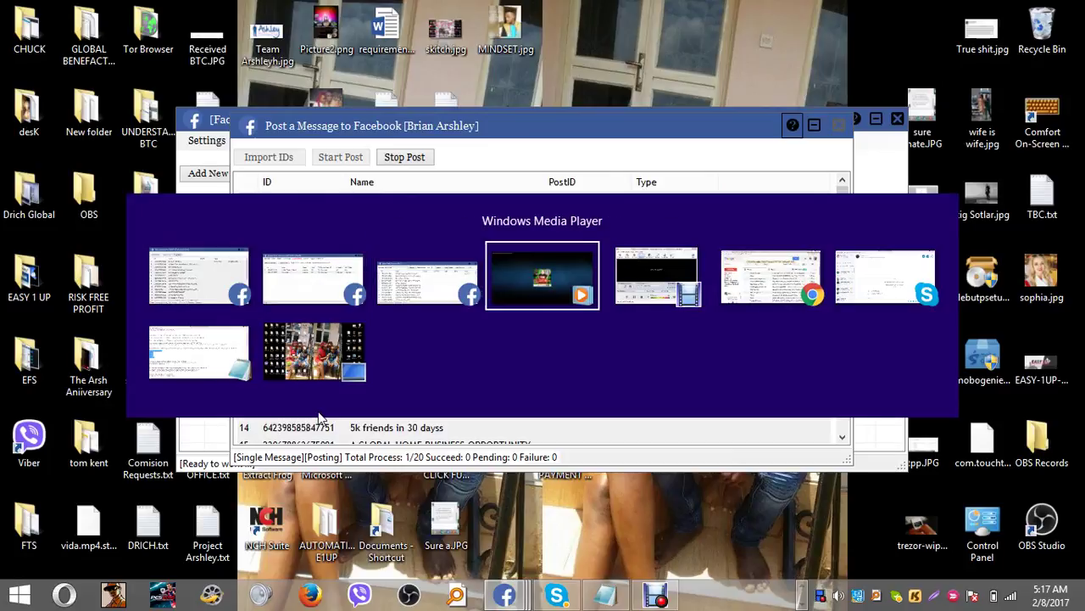
key(alt+Tab)
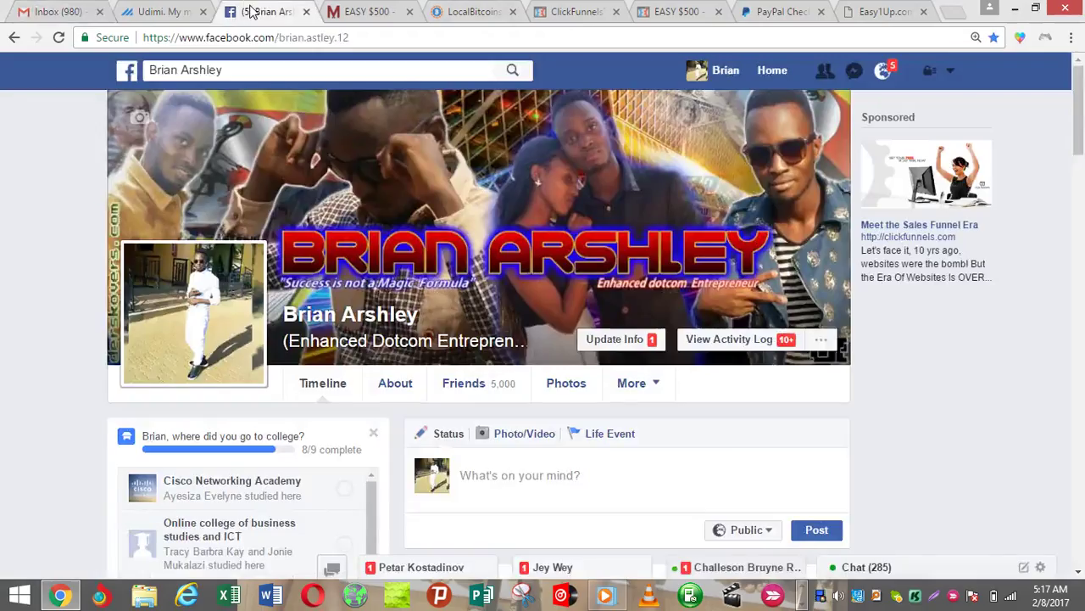
click(254, 11)
click(855, 73)
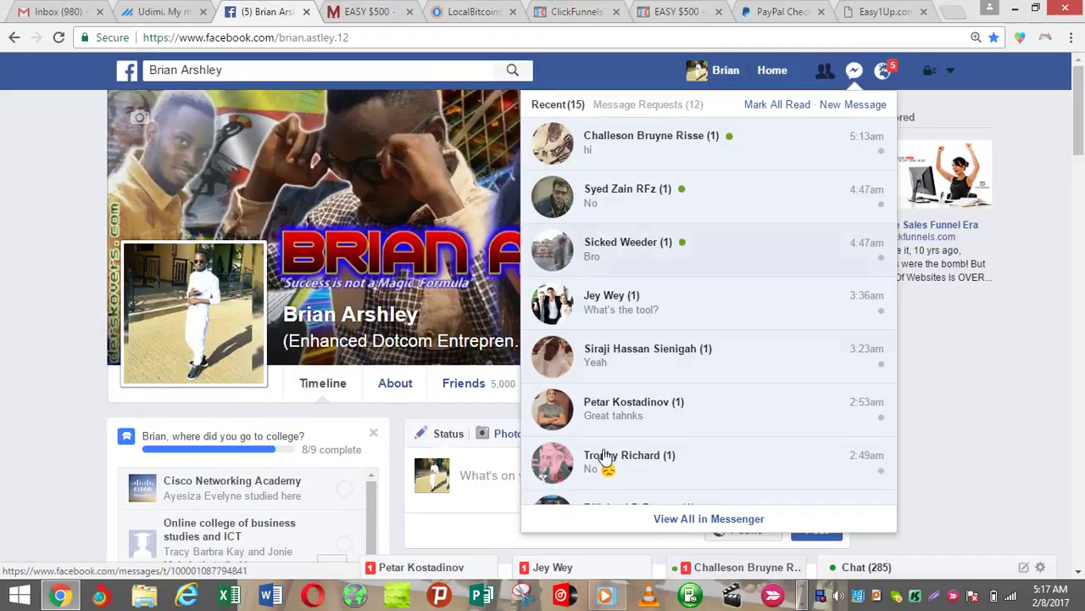
click(649, 201)
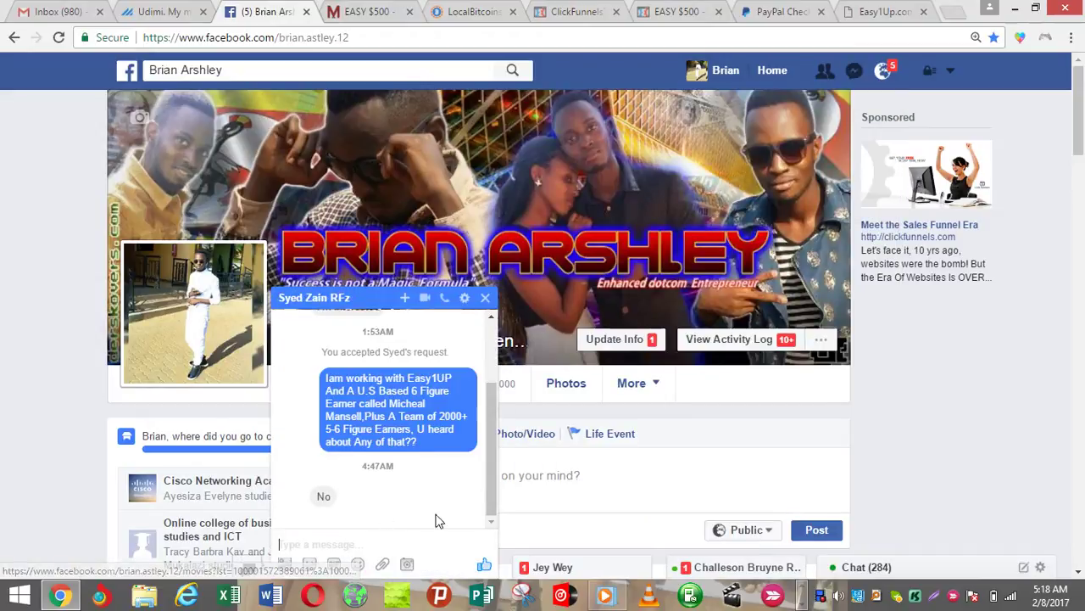
Step: Scroll through the chat history showing the Easy1UP pitch and reply
scroll(493, 458, up, 1)
scroll(493, 458, up, 1)
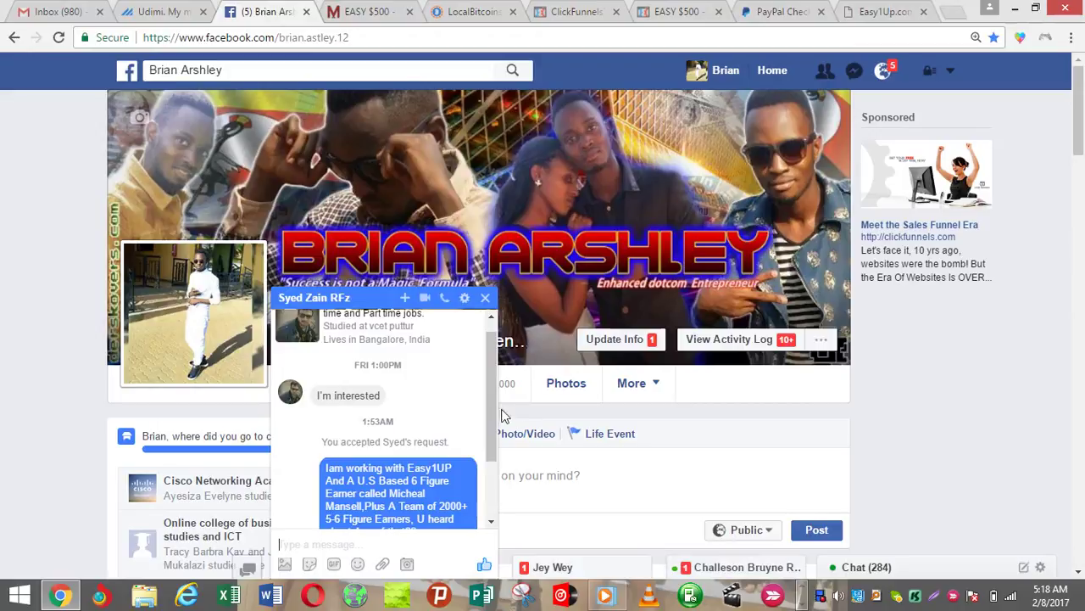
drag(500, 411, 385, 498)
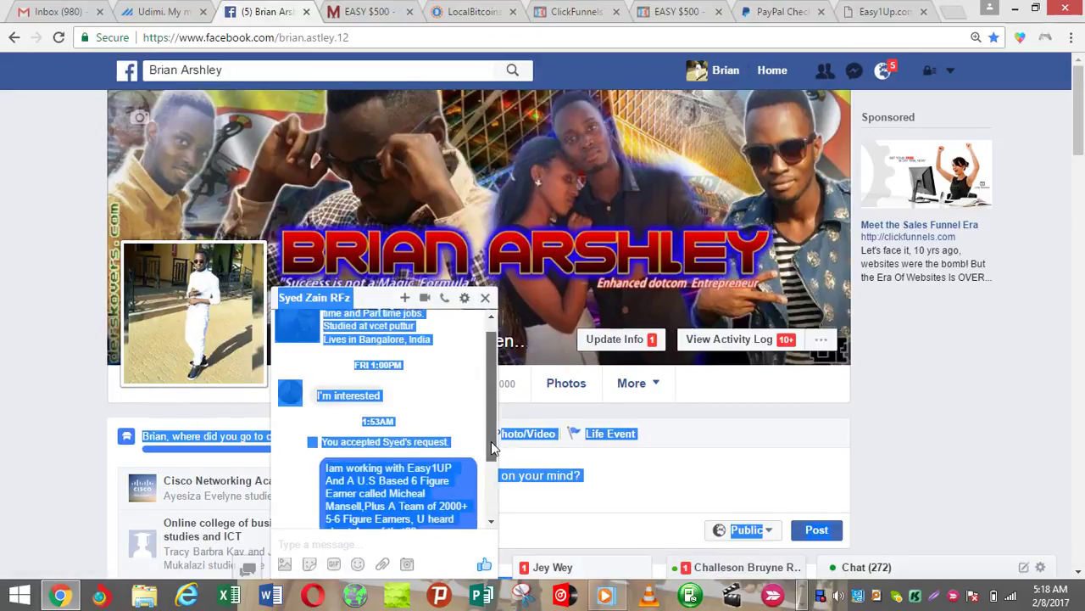
click(385, 498)
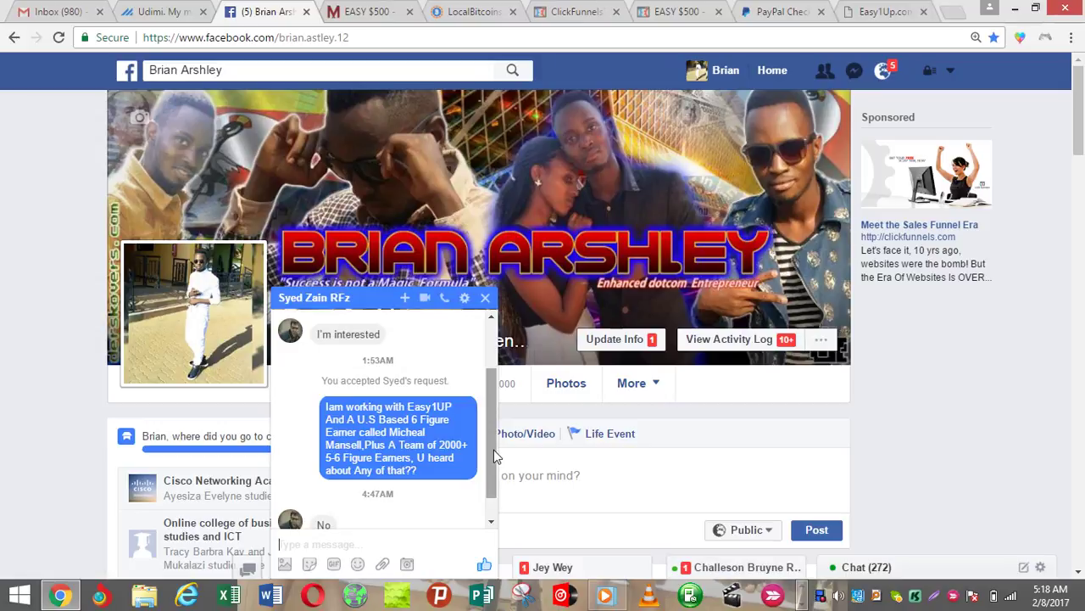
scroll(493, 450, down, 2)
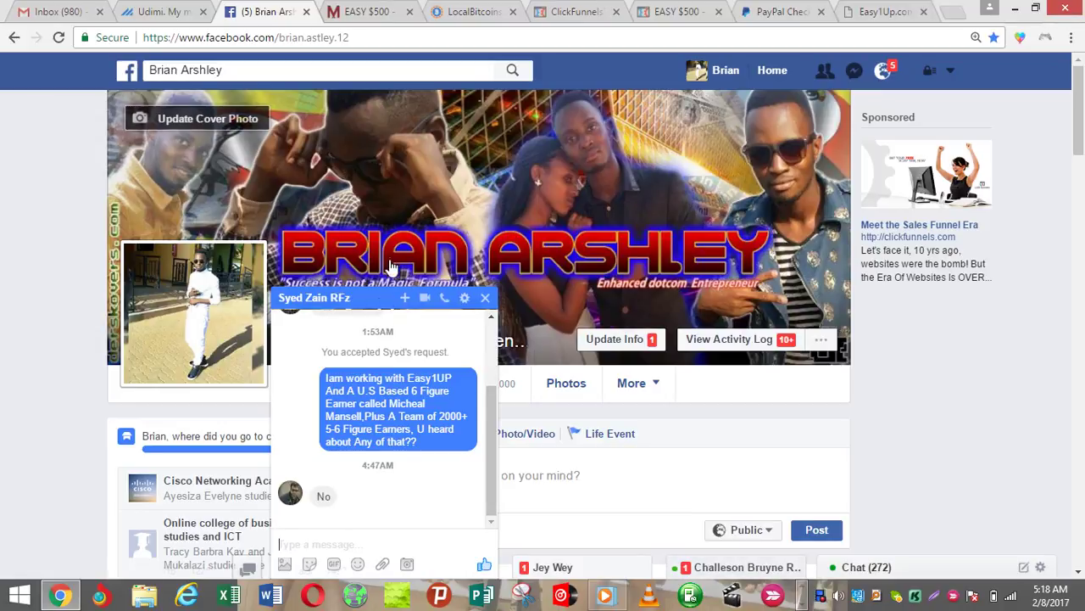
Step: Minimise the chat, check Message Requests and Recent conversations, then close the list
click(377, 298)
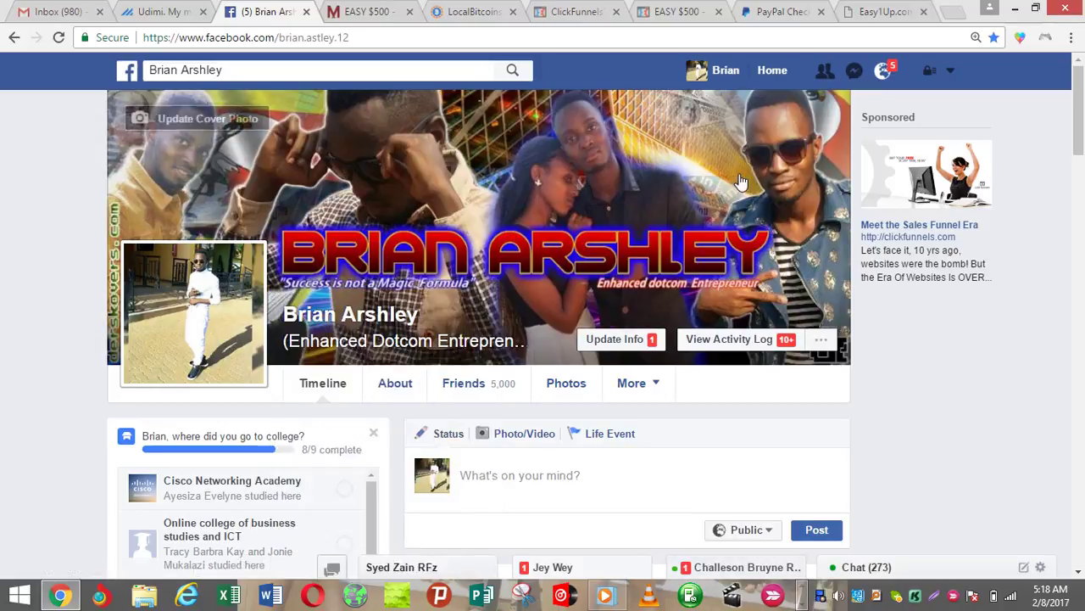
click(854, 70)
click(684, 105)
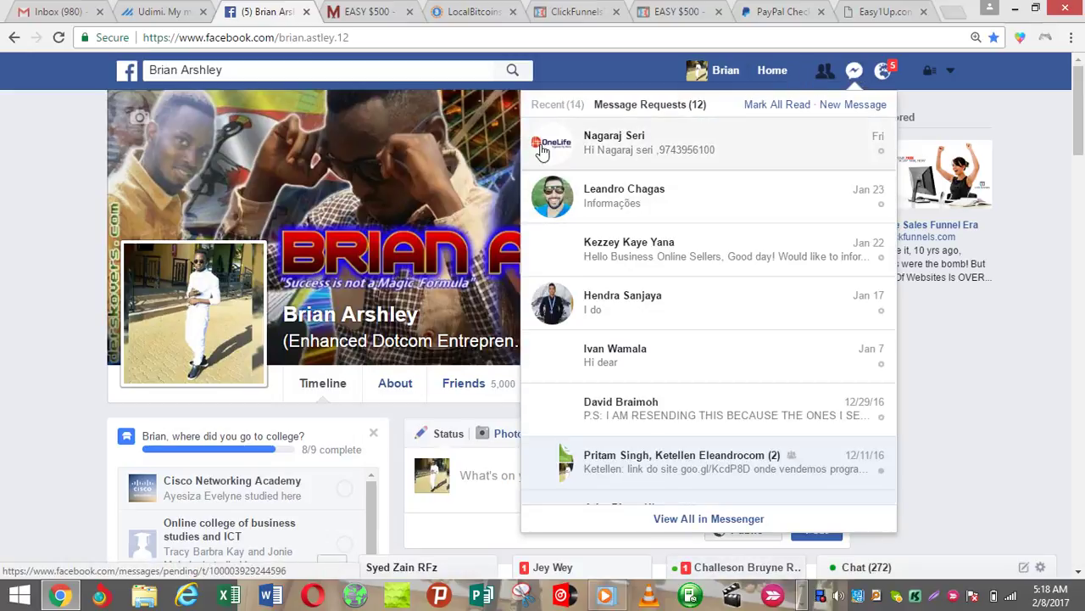
click(547, 105)
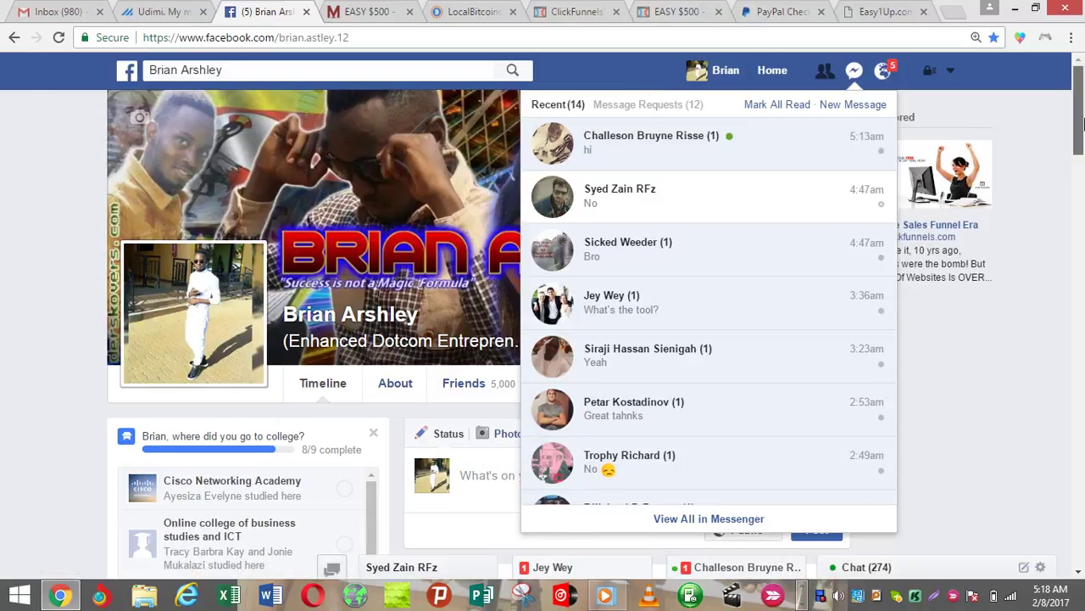
click(1010, 141)
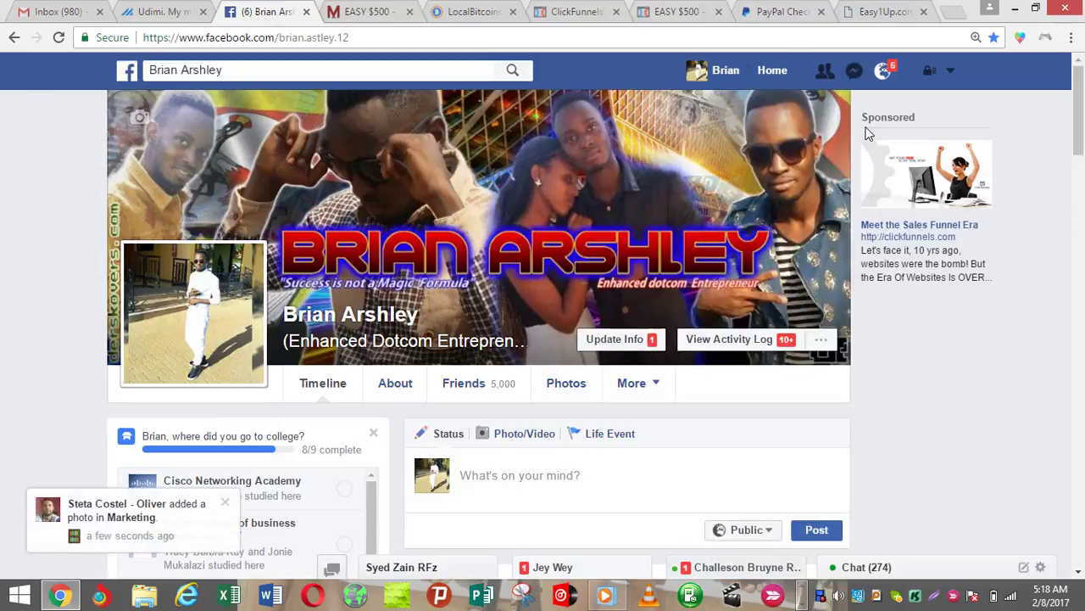